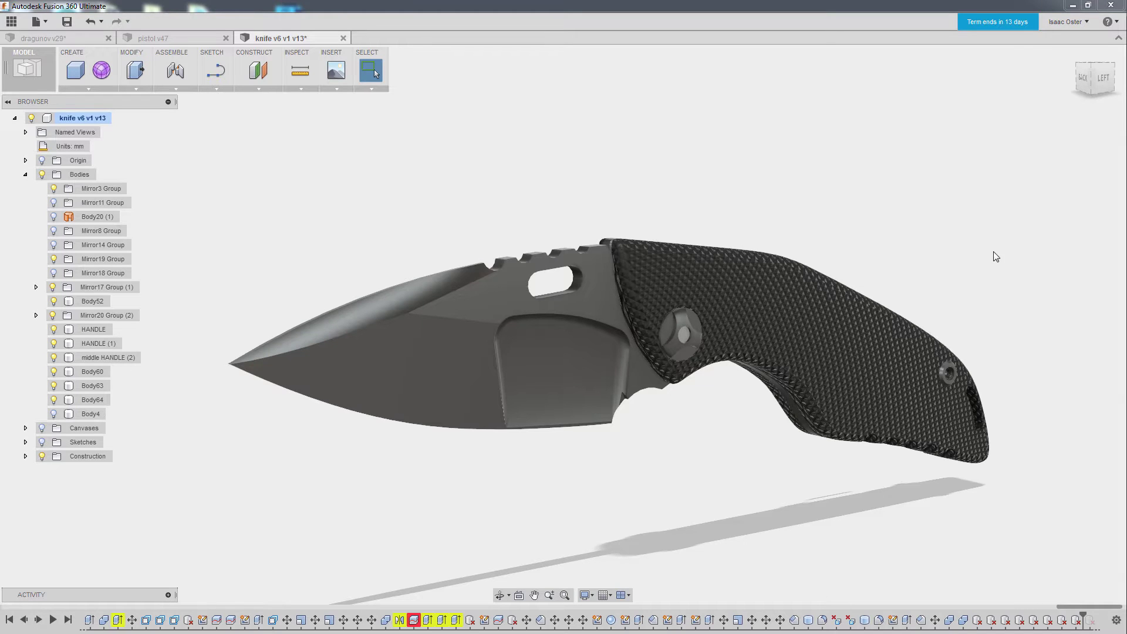
Show the hidden Body4 block over the blade to check it, and delete that body from the knife model.
shift+middle_drag(996, 257, 979, 234)
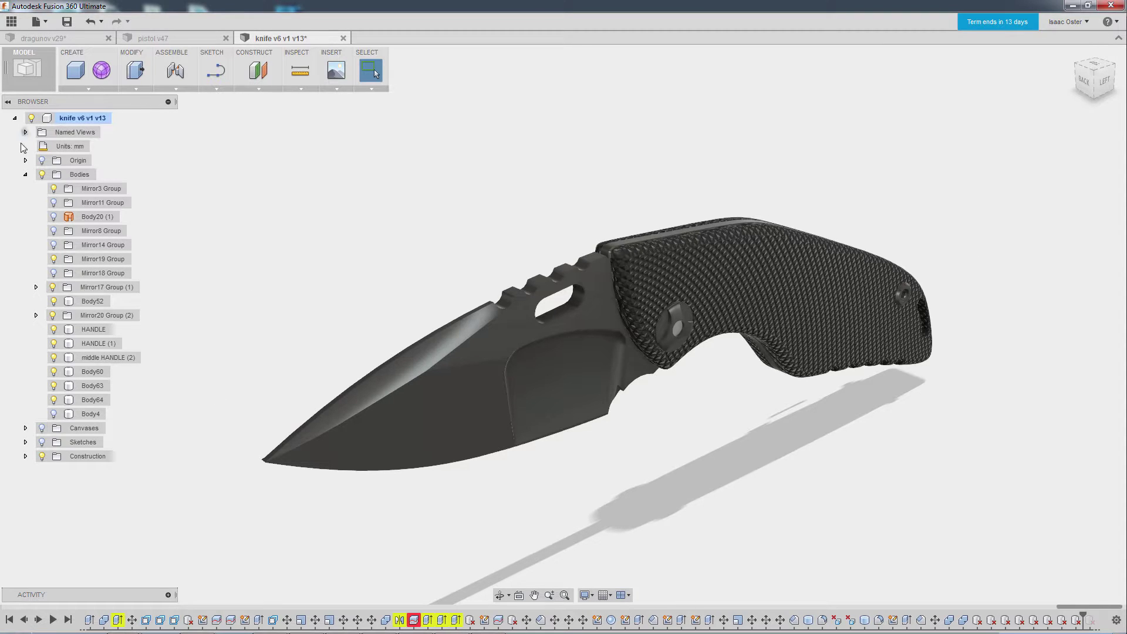
click(53, 414)
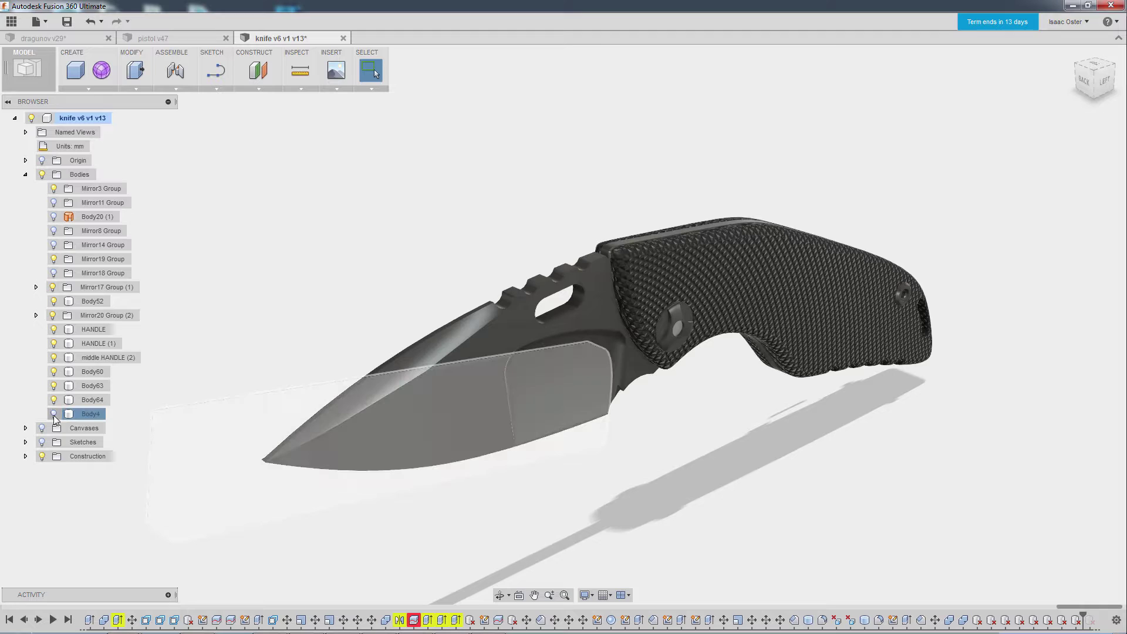
click(54, 415)
shift+middle_drag(302, 259, 414, 268)
click(86, 414)
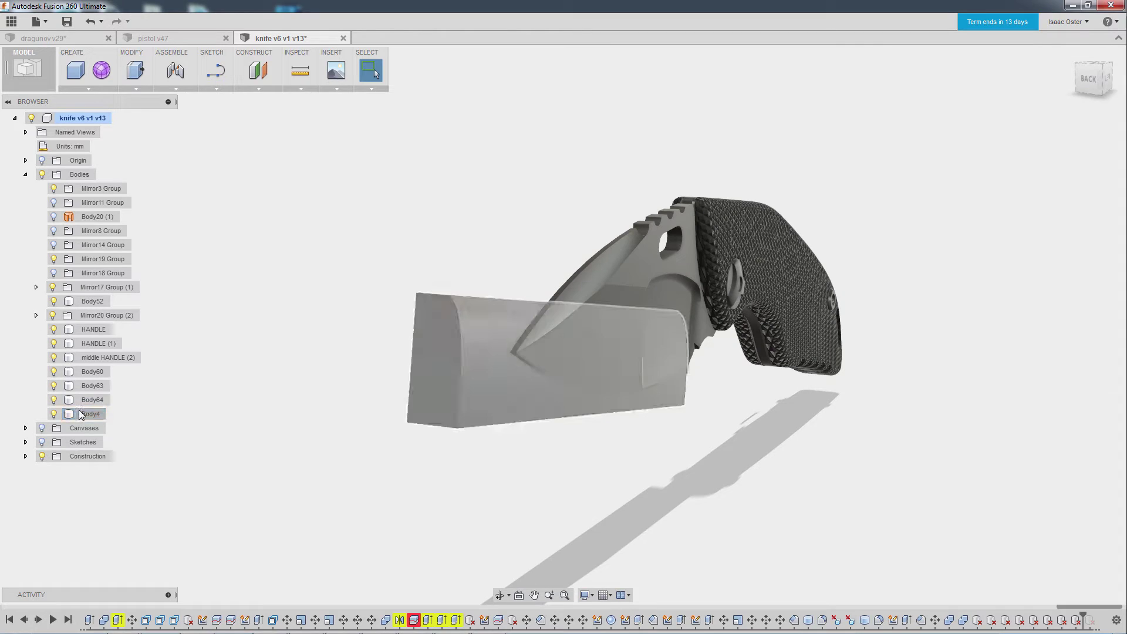
right_click(85, 415)
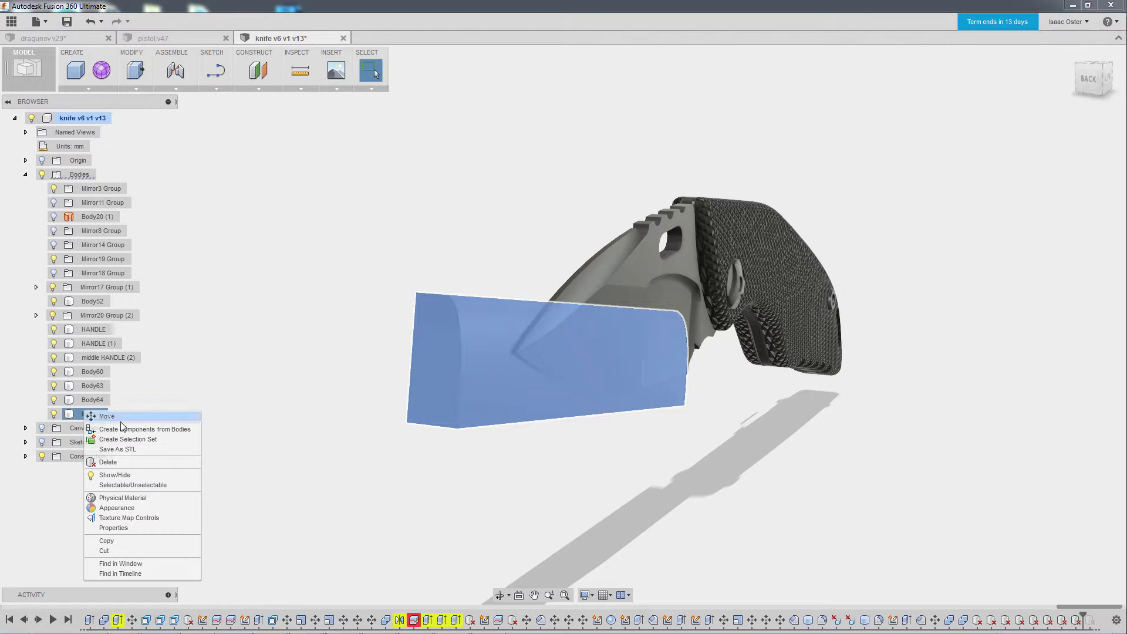
click(127, 462)
shift+middle_drag(315, 302, 307, 303)
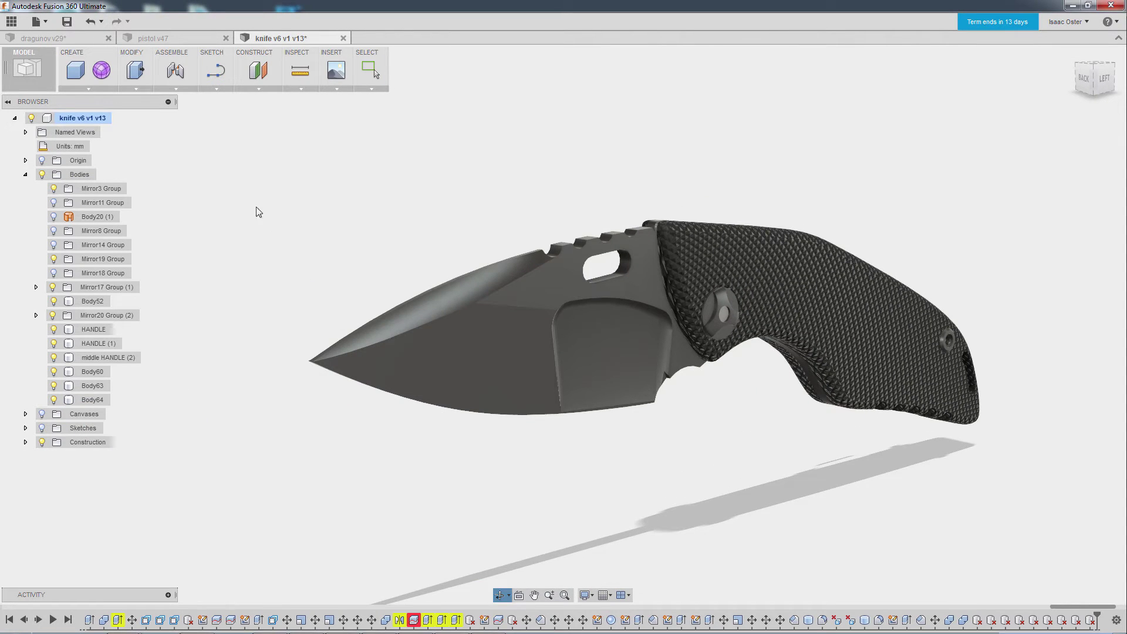
Save the whole knife as a binary STL with High refinement, naming the file knife_ND_10 in the fusion folder.
right_click(77, 120)
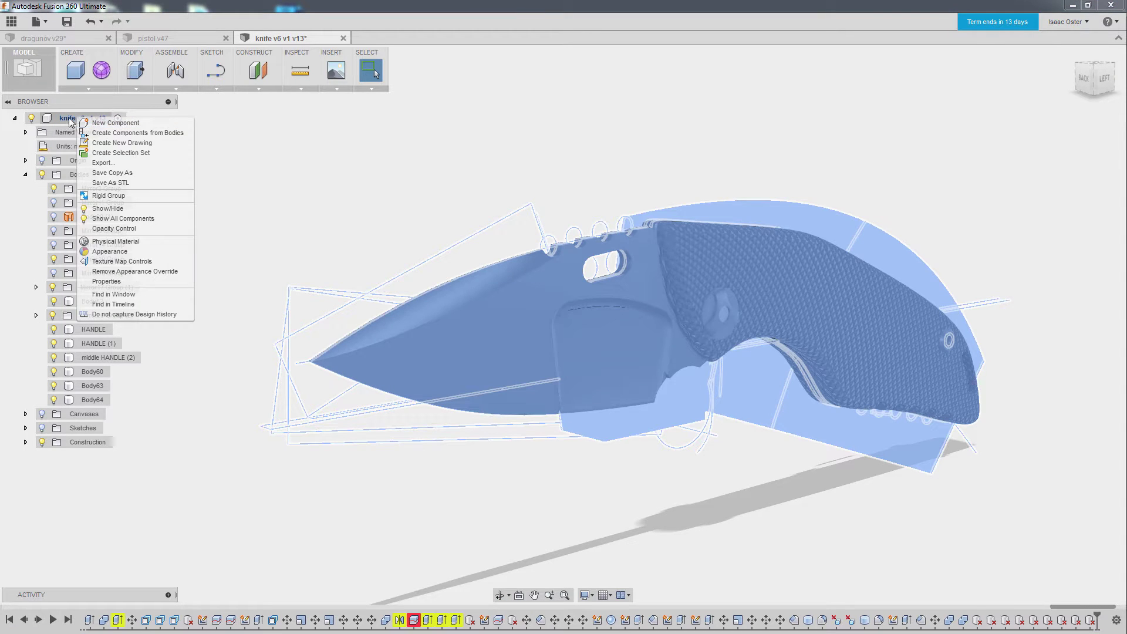
click(113, 183)
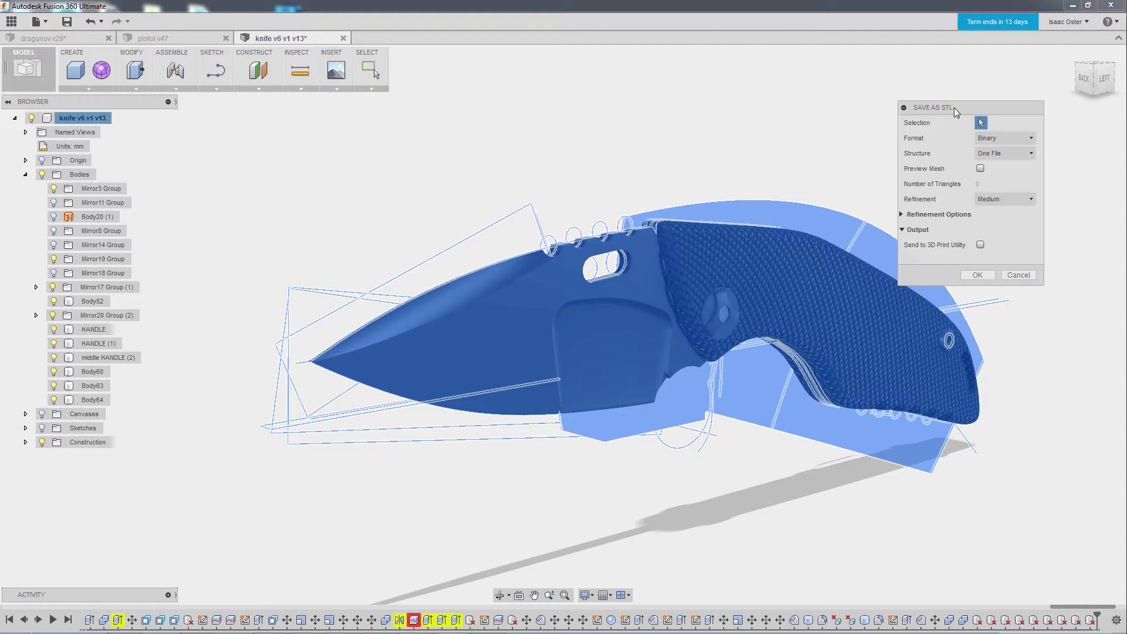
drag(954, 107, 961, 108)
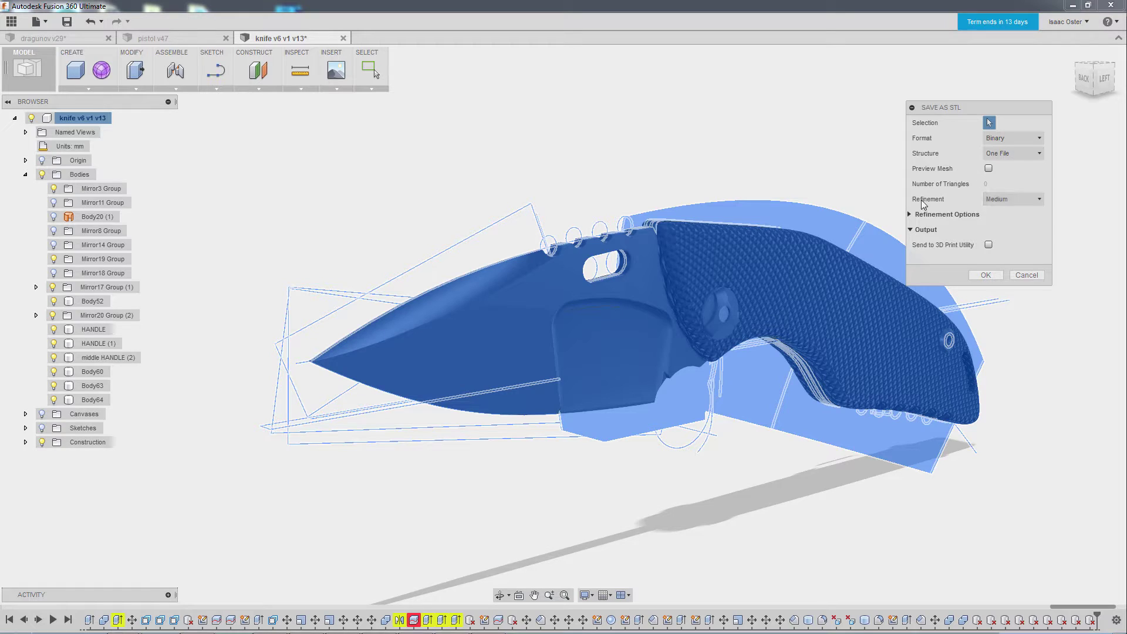
click(1010, 199)
click(1009, 213)
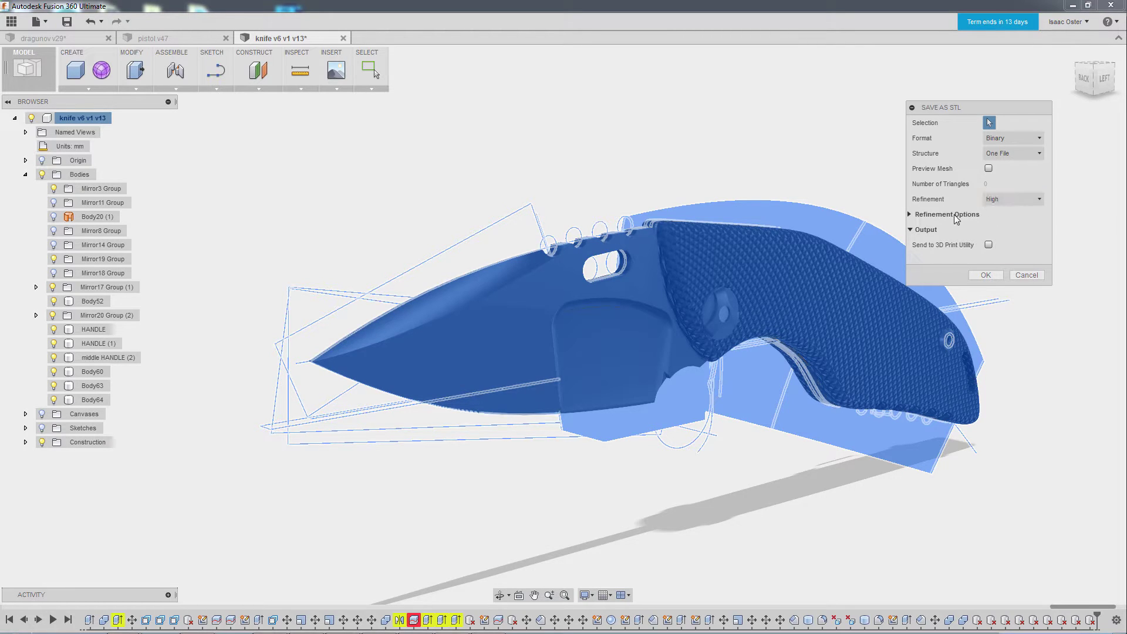
click(911, 215)
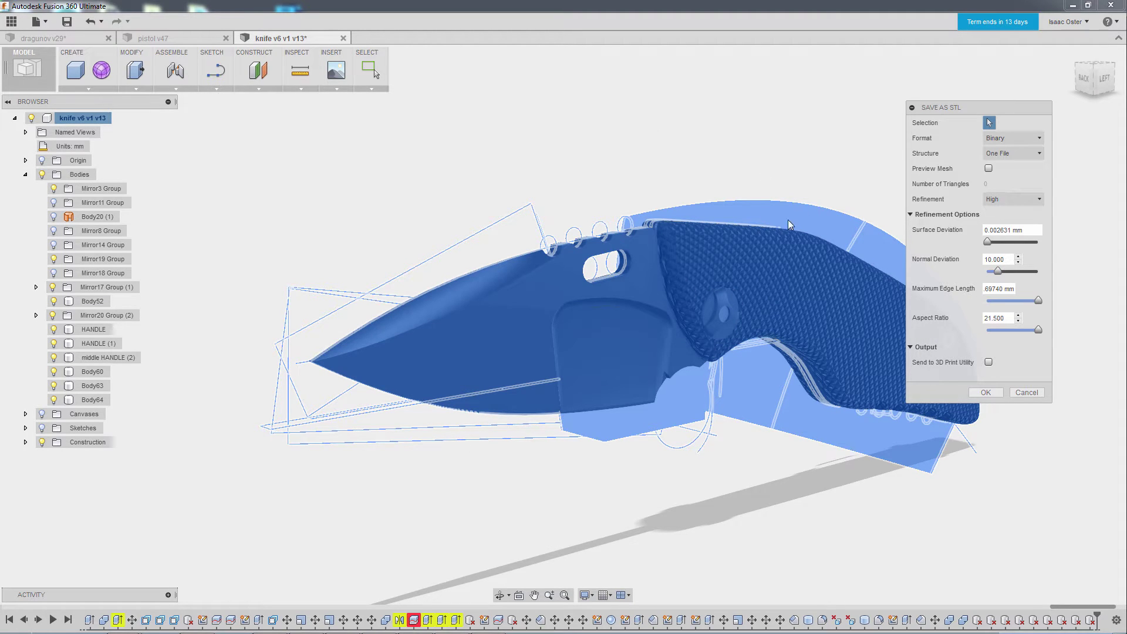
click(987, 393)
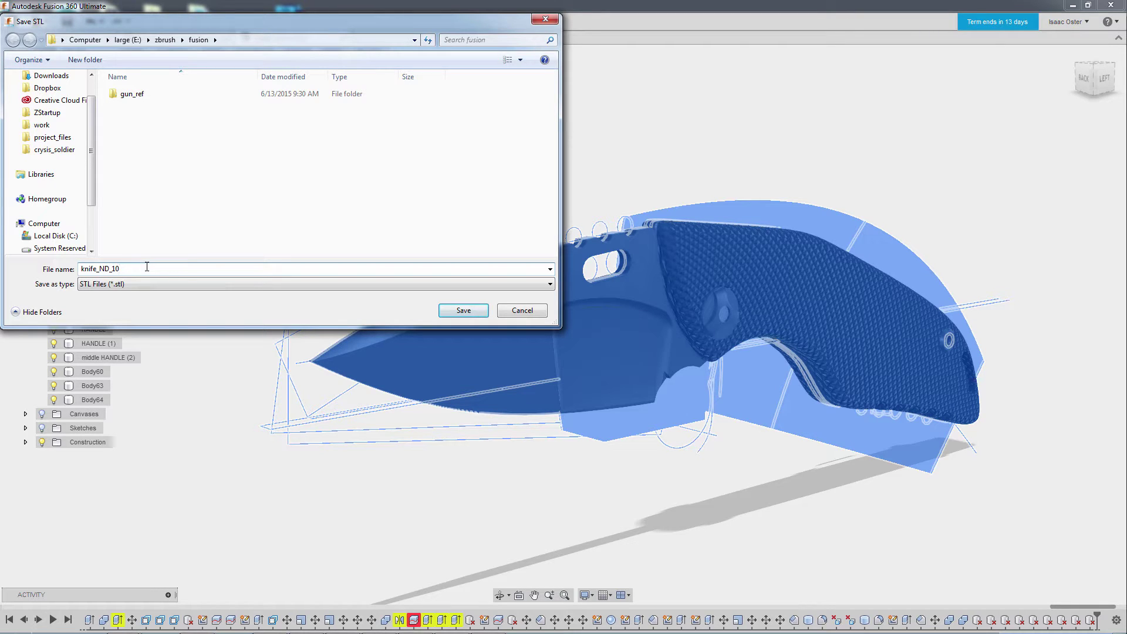
click(457, 309)
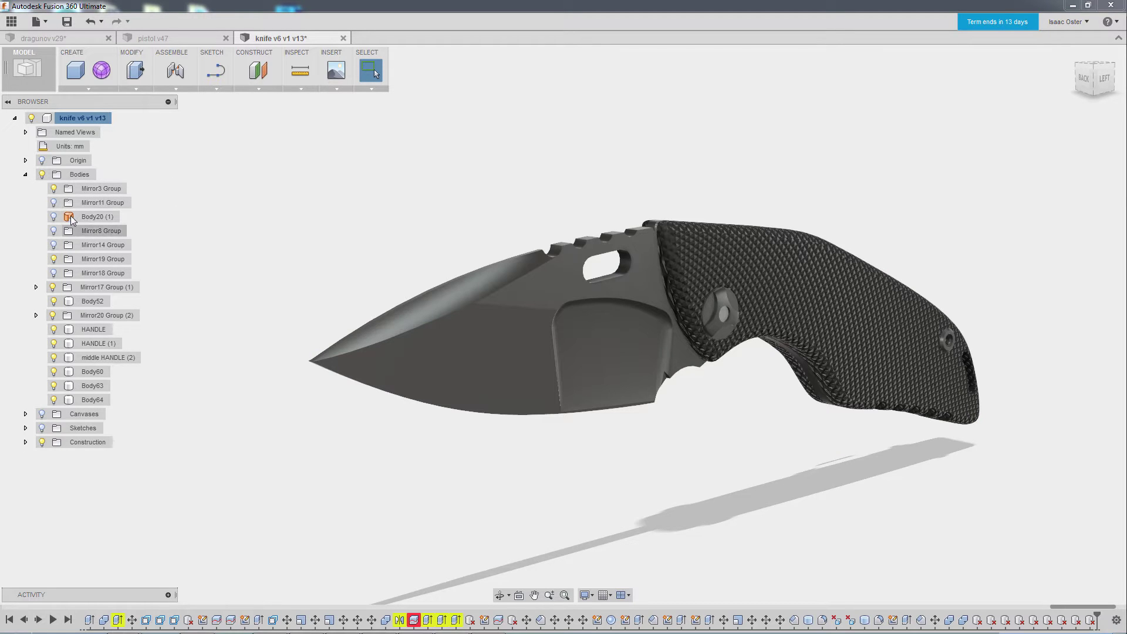
Set up a second STL export of the whole knife with High refinement and the normal deviation changed to 2.
right_click(86, 119)
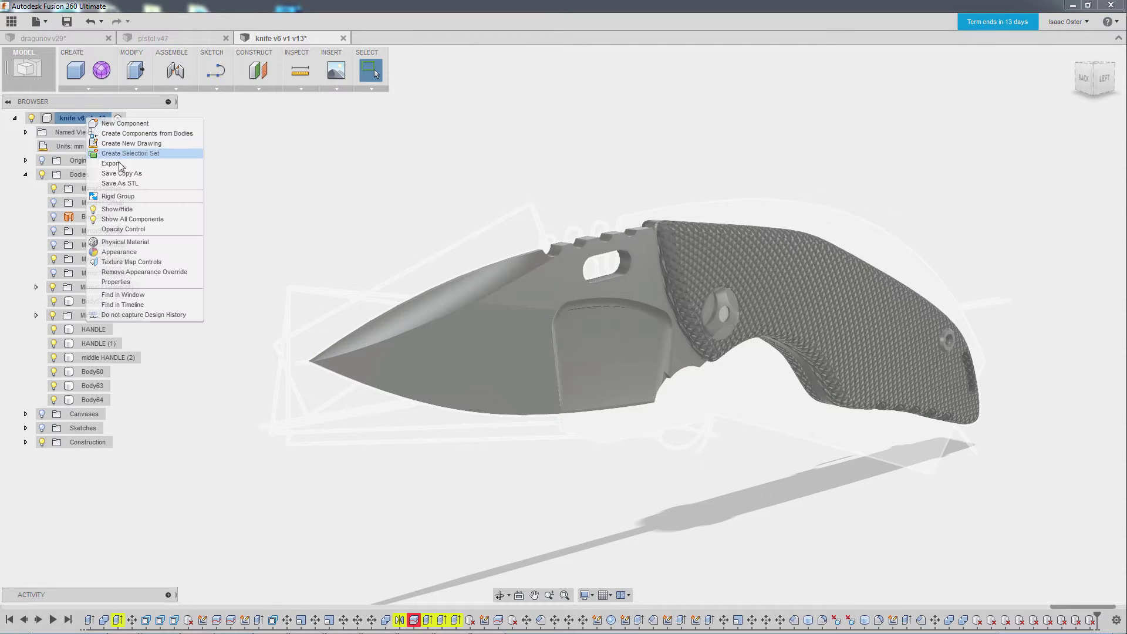
click(126, 183)
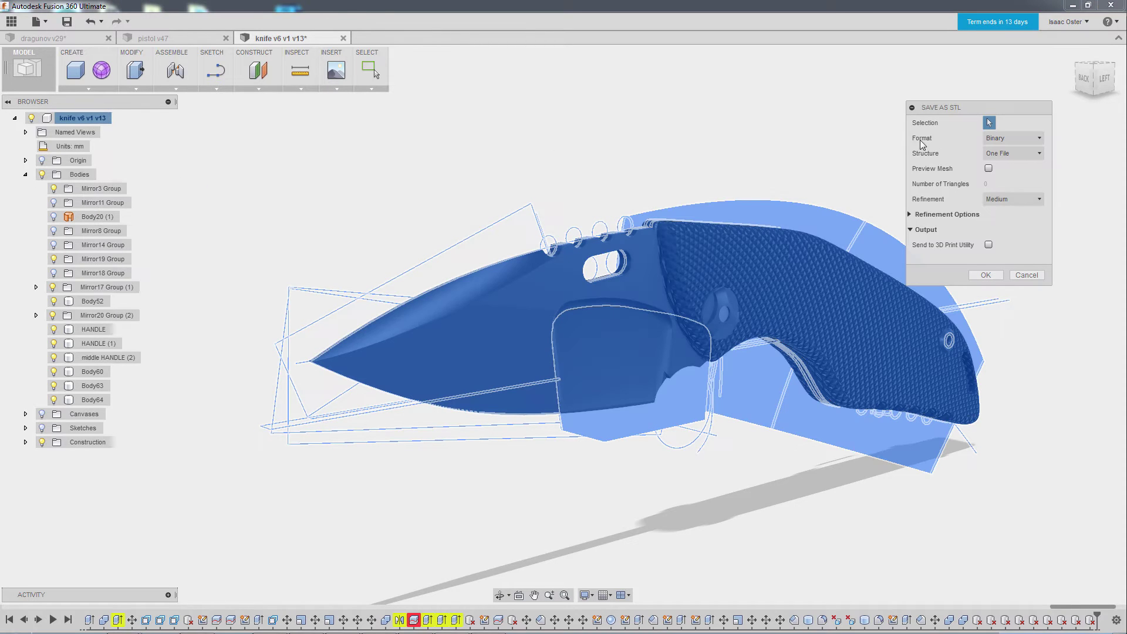
click(1014, 201)
click(1010, 213)
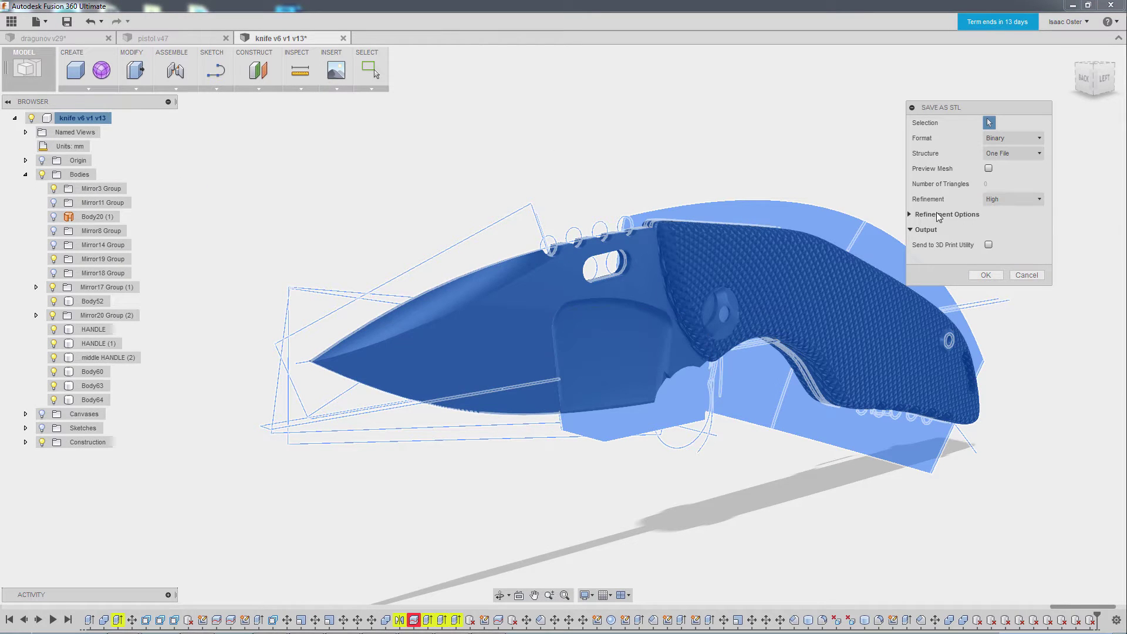
click(911, 215)
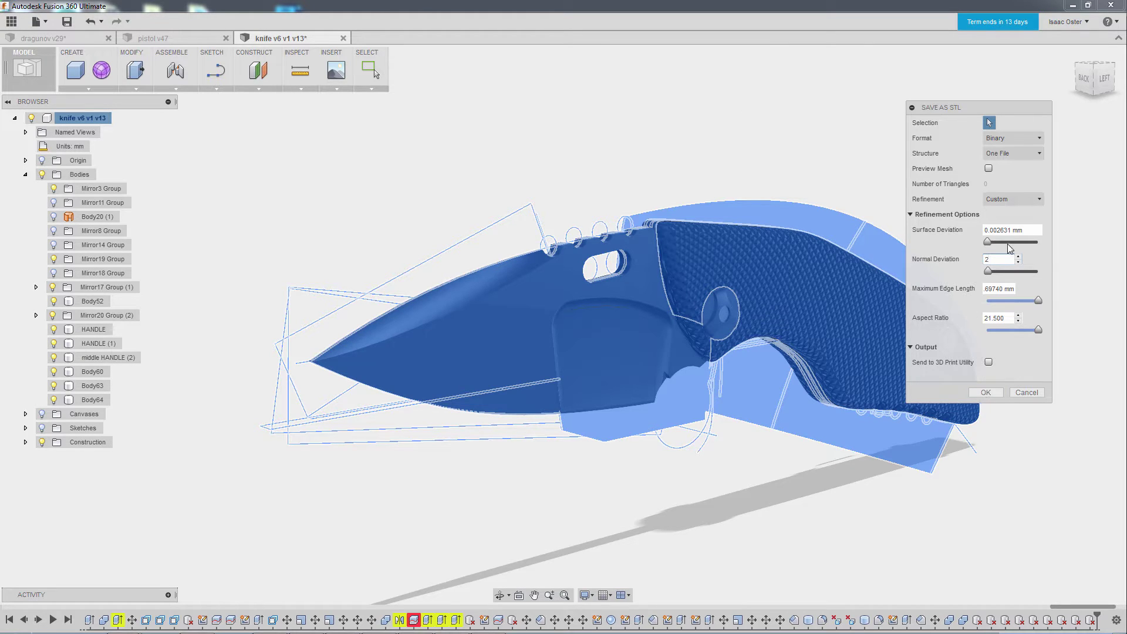
click(991, 392)
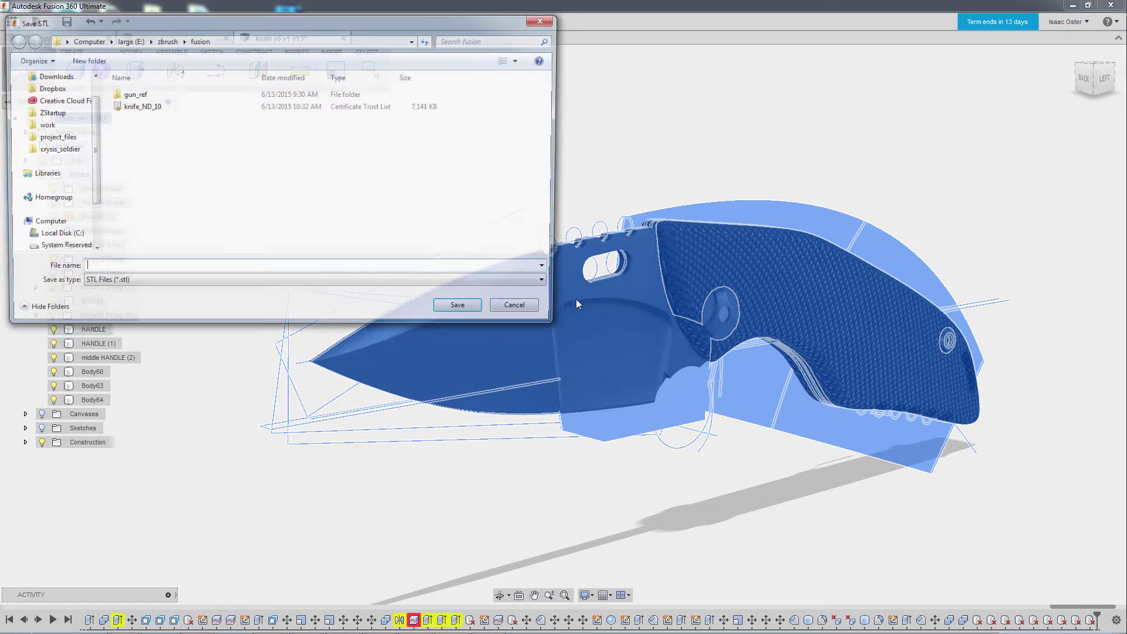
Save this STL export as knife_ND_02 in the fusion folder.
click(149, 107)
click(157, 272)
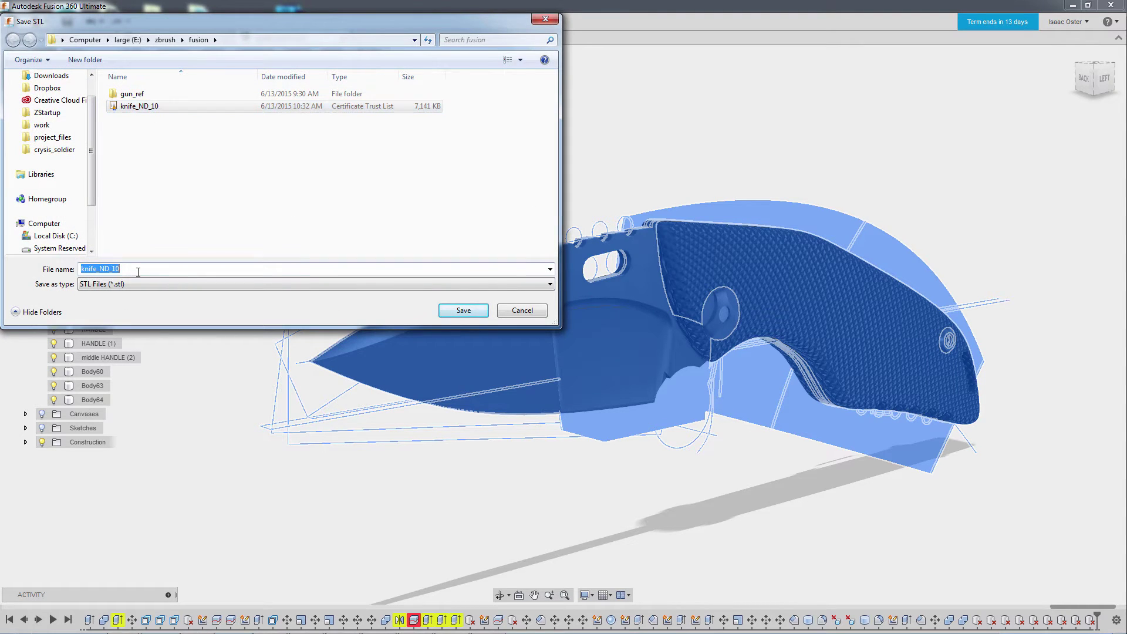
click(157, 272)
key(BackSpace)
key(BackSpace)
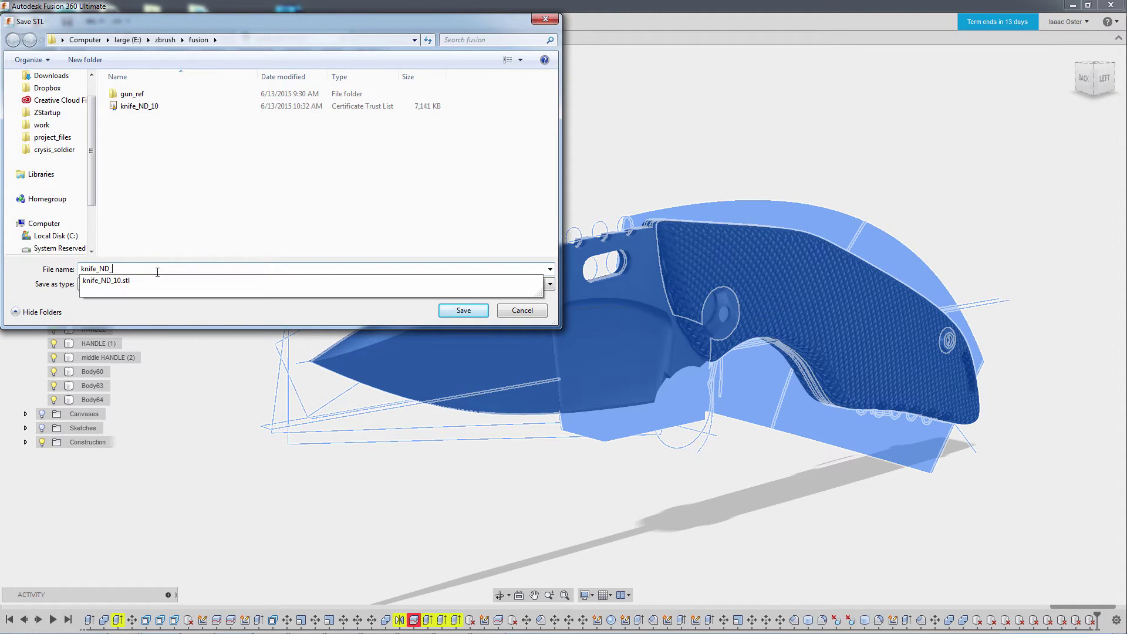
text(02)
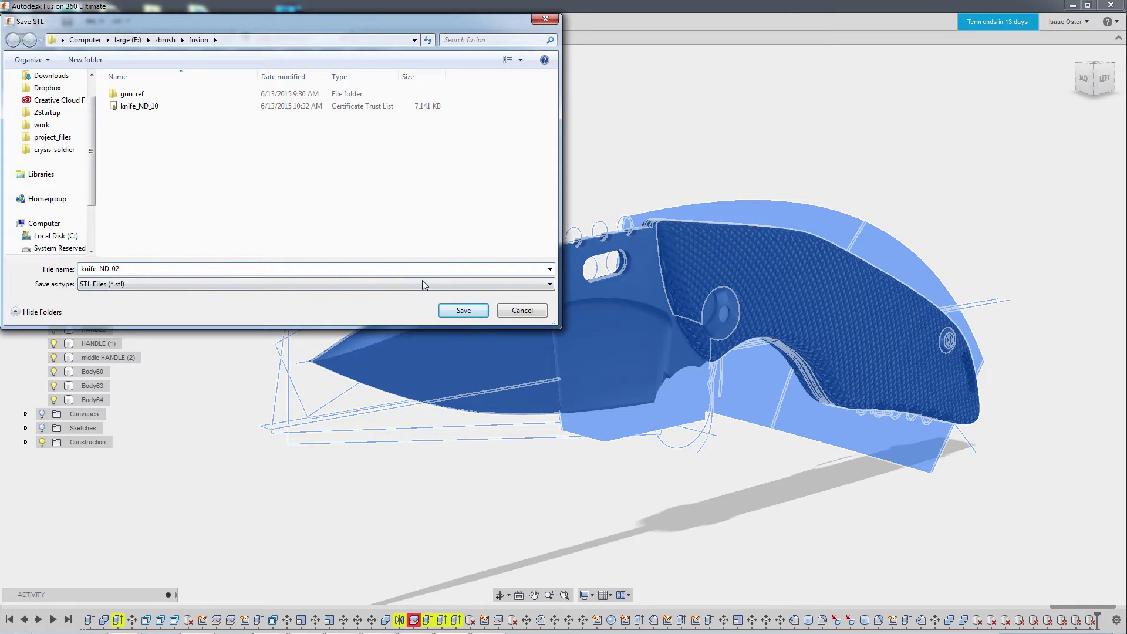
click(464, 311)
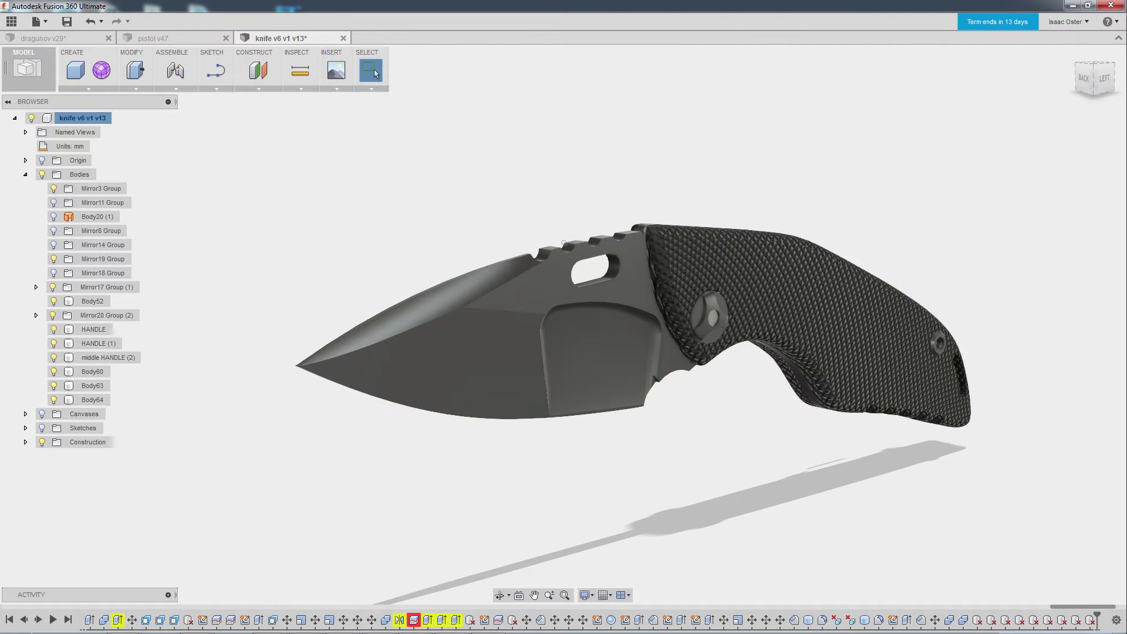
Switch to ZBrush and import the knife_ND_10 STL file with the 3D Print Exporter plugin.
click(306, 622)
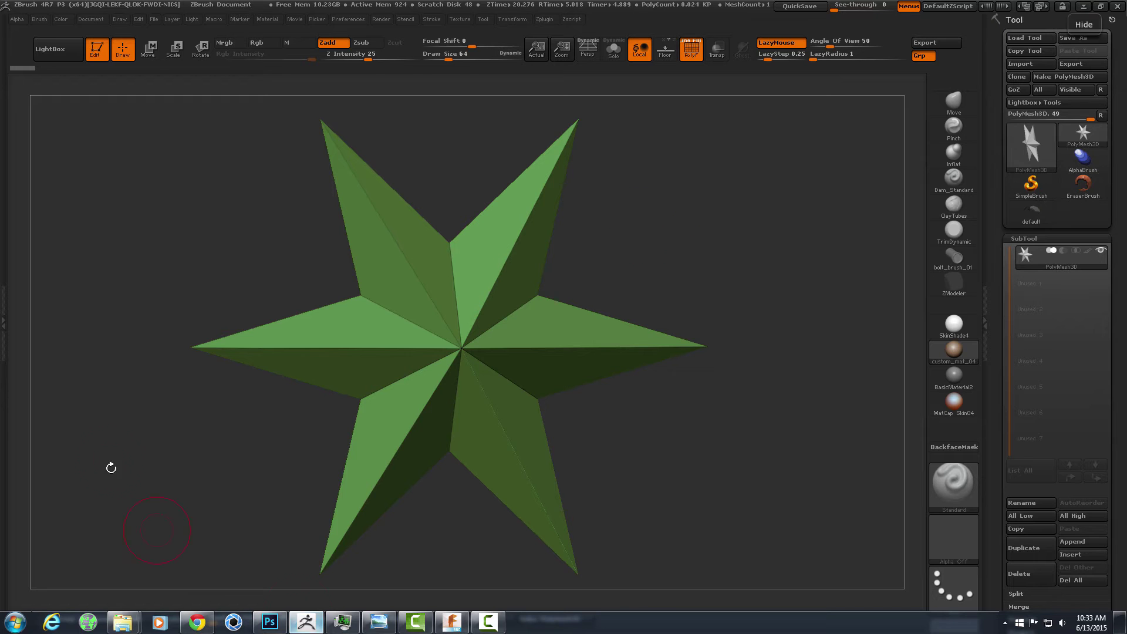
drag(786, 254, 634, 157)
click(546, 20)
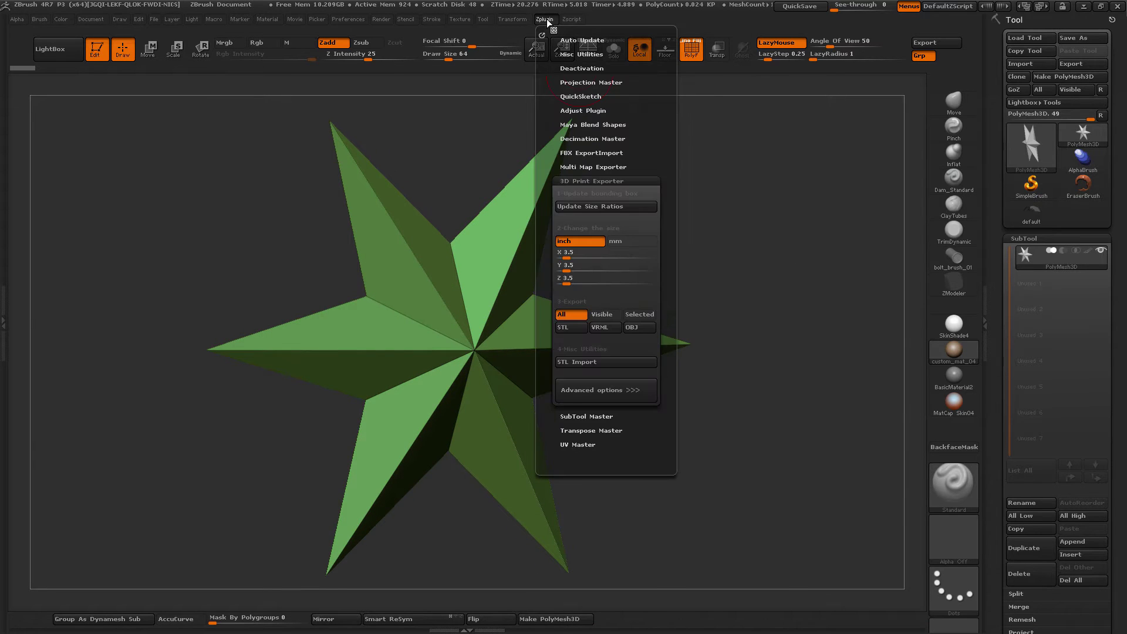
click(591, 179)
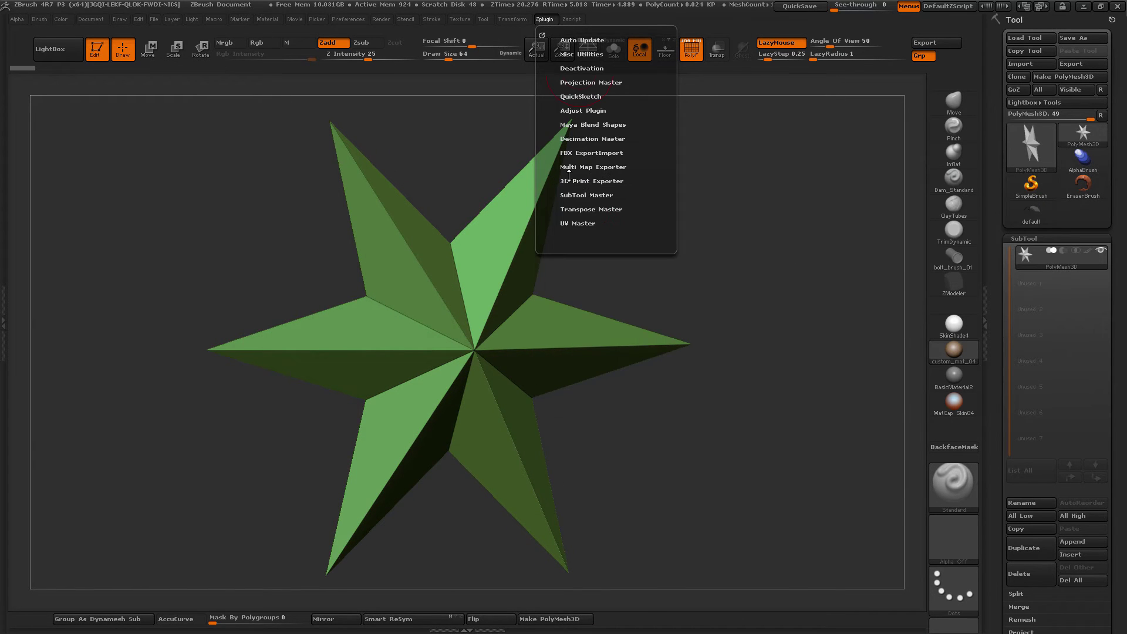
click(612, 180)
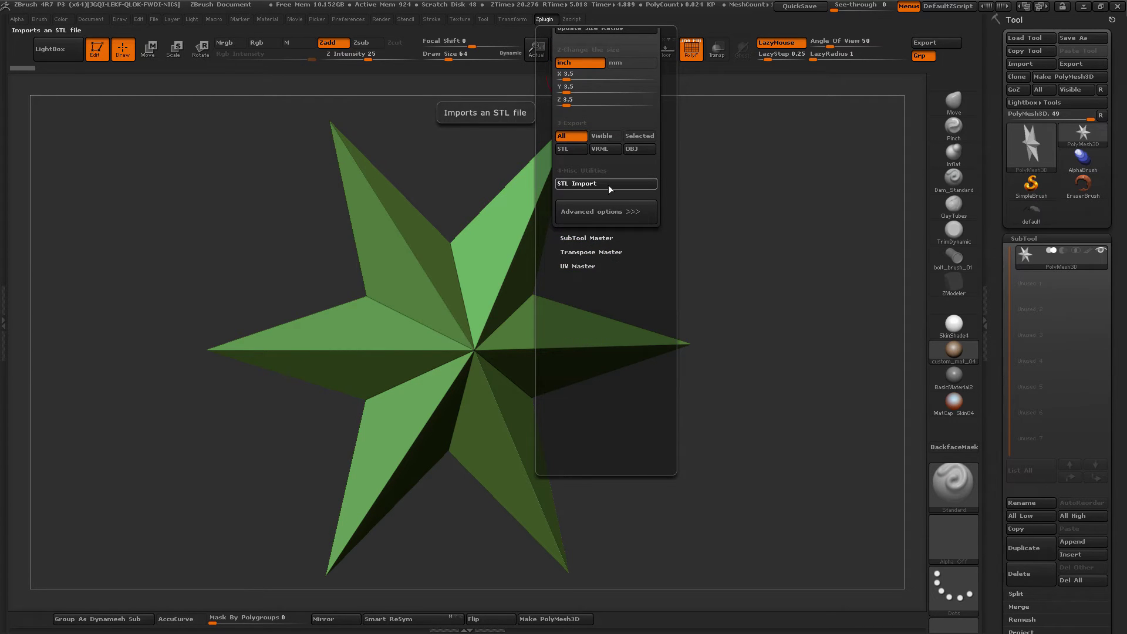
click(611, 189)
click(688, 142)
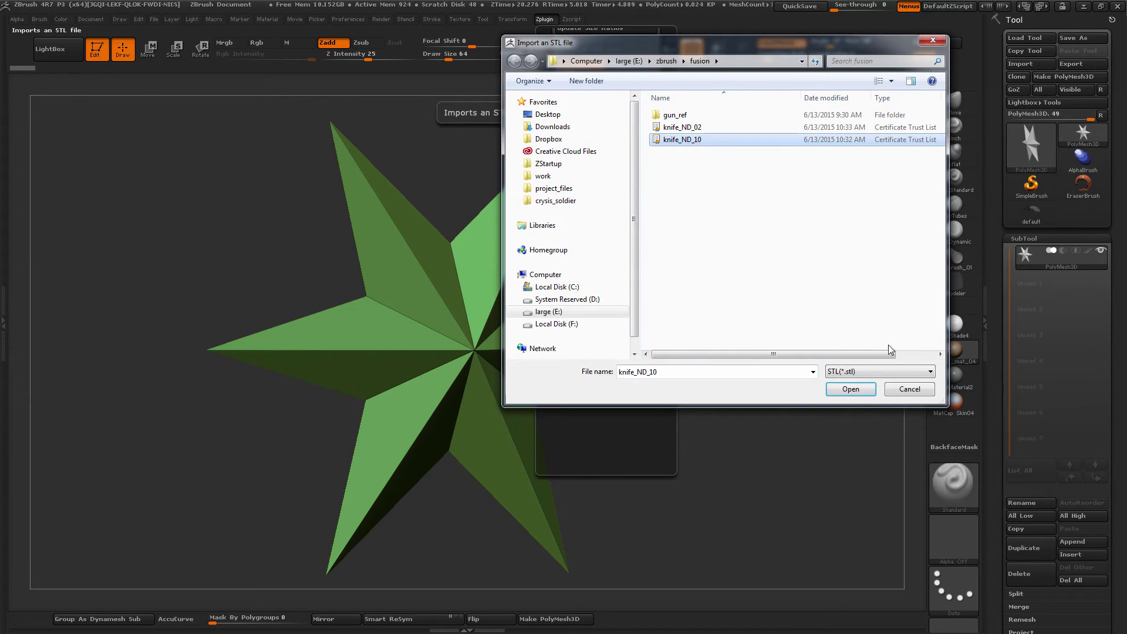
click(851, 390)
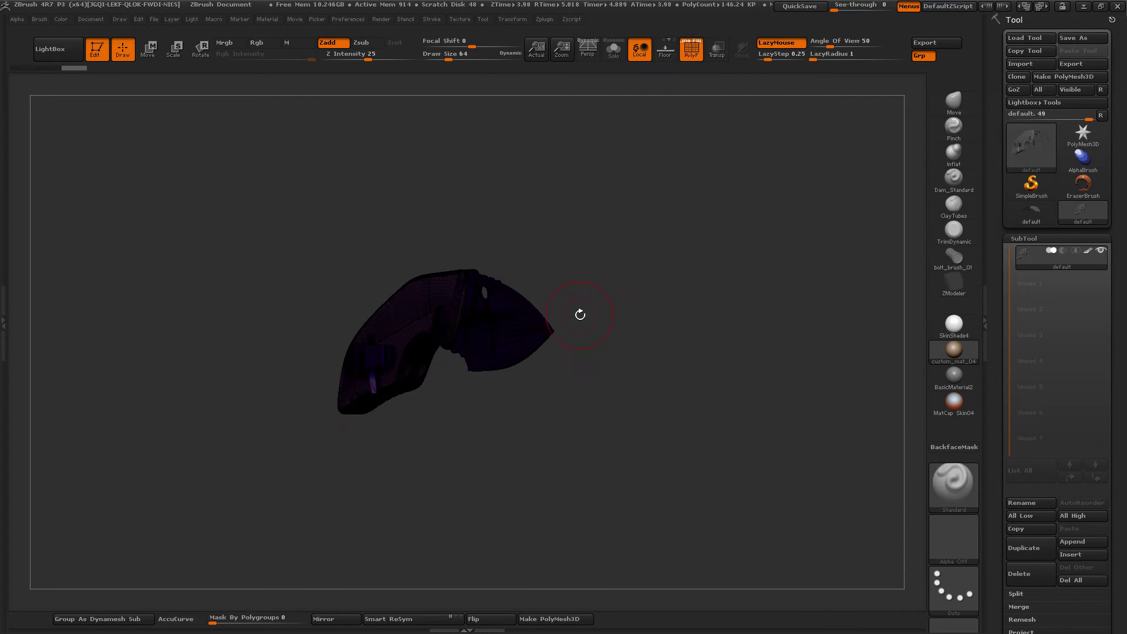
Frame the imported knife with the polyframe hidden and fill the whole object with white.
drag(647, 252, 623, 259)
key(shift+f)
key(f)
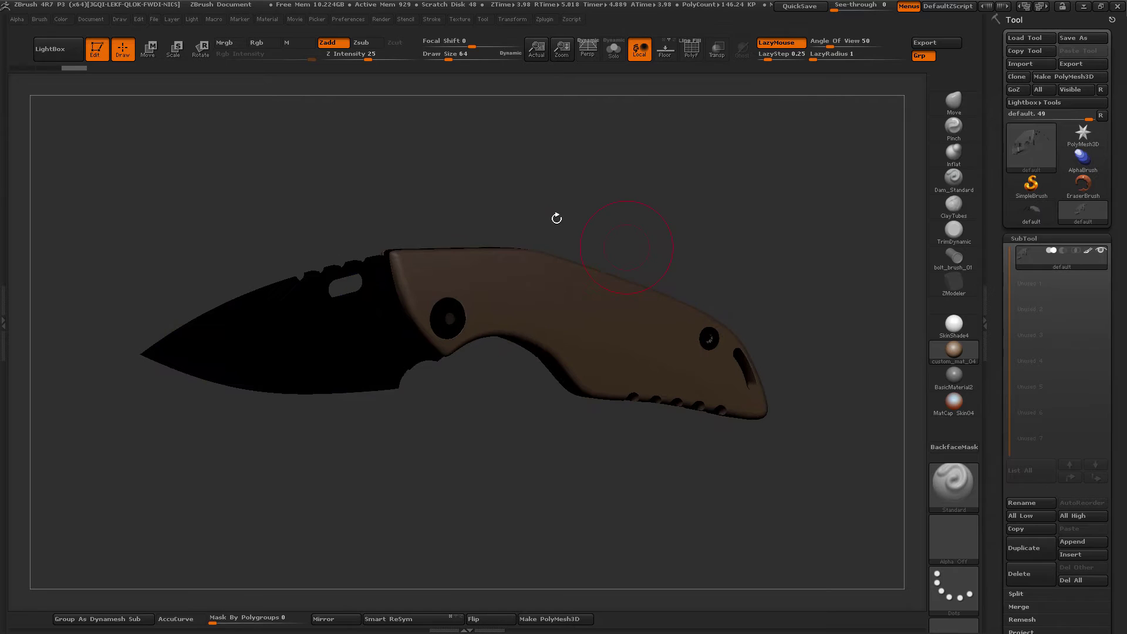
click(61, 19)
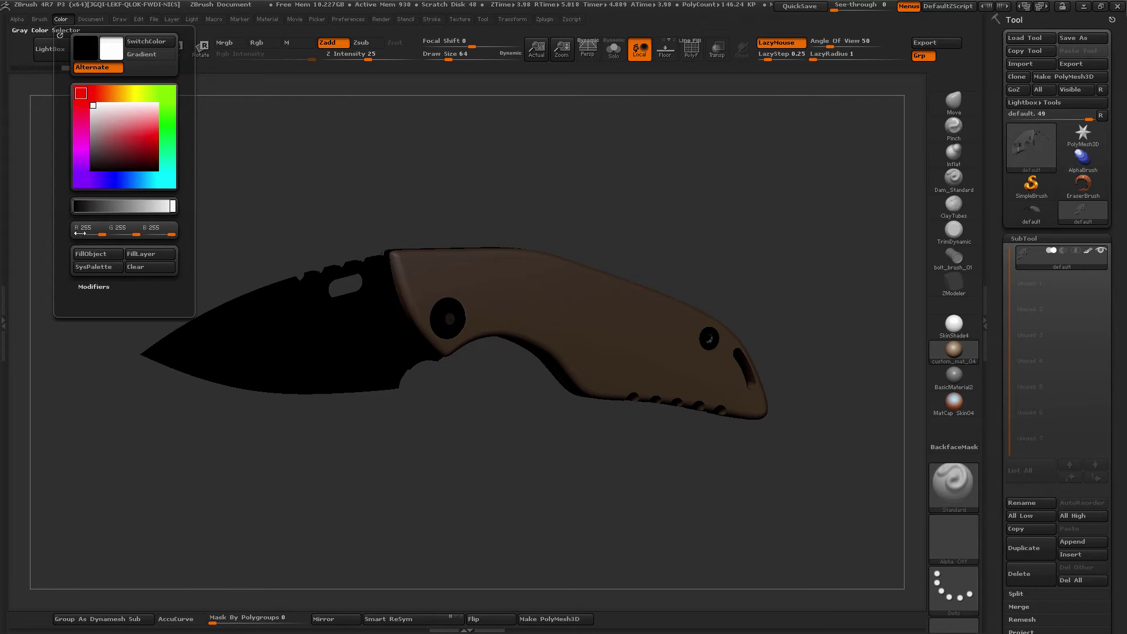
click(98, 257)
Examine the imported knife's handle, clip, screws and blade from both sides, with the draw size reduced to 13.
mouse_move(433, 219)
mouse_down()
mouse_move(458, 191)
mouse_move(545, 162)
mouse_move(599, 158)
mouse_move(478, 151)
mouse_move(454, 166)
mouse_move(472, 206)
mouse_up()
mouse_move(533, 181)
alt+mouse_down()
mouse_move(536, 196)
mouse_move(552, 182)
mouse_move(501, 434)
mouse_move(441, 441)
alt+mouse_up()
key(s)
drag(441, 442, 443, 468)
alt+drag(508, 440, 734, 388)
drag(555, 484, 611, 468)
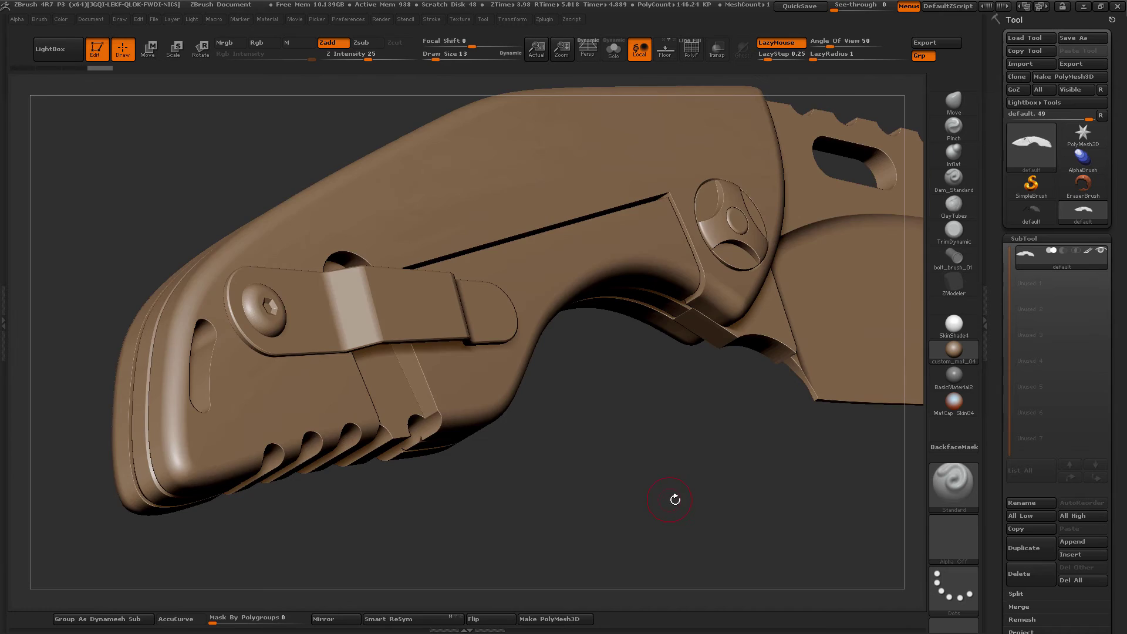
drag(675, 499, 325, 506)
drag(529, 446, 538, 497)
drag(677, 428, 634, 389)
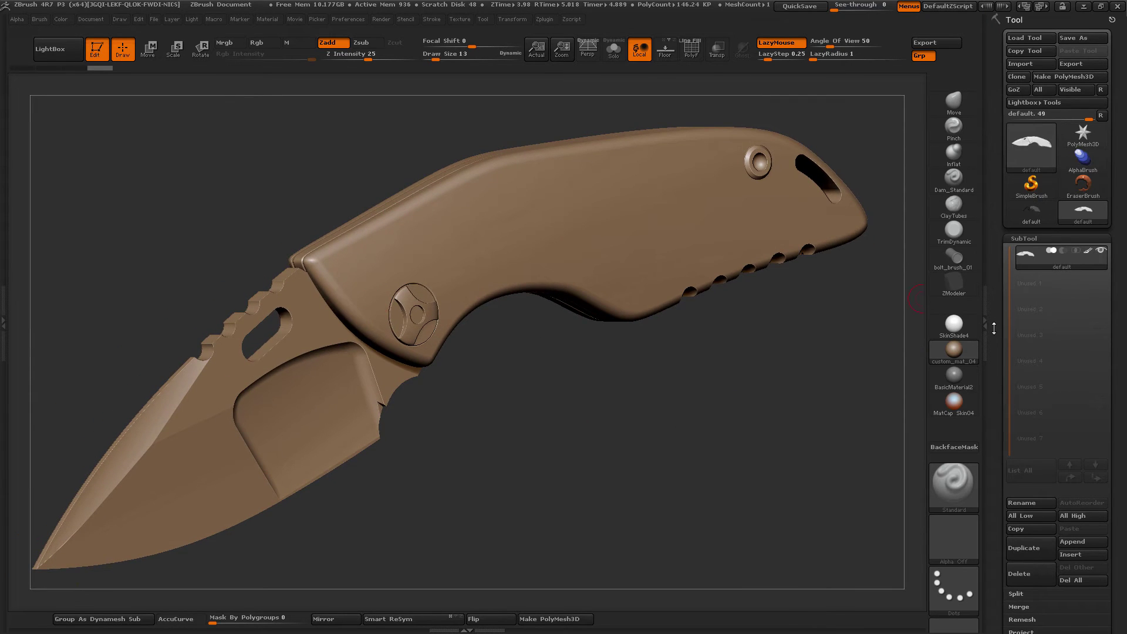
Split the knife mesh into polygroups with Auto Groups and briefly display the polyframe to check the groups and topology.
scroll(1040, 299, down, 8)
click(1033, 366)
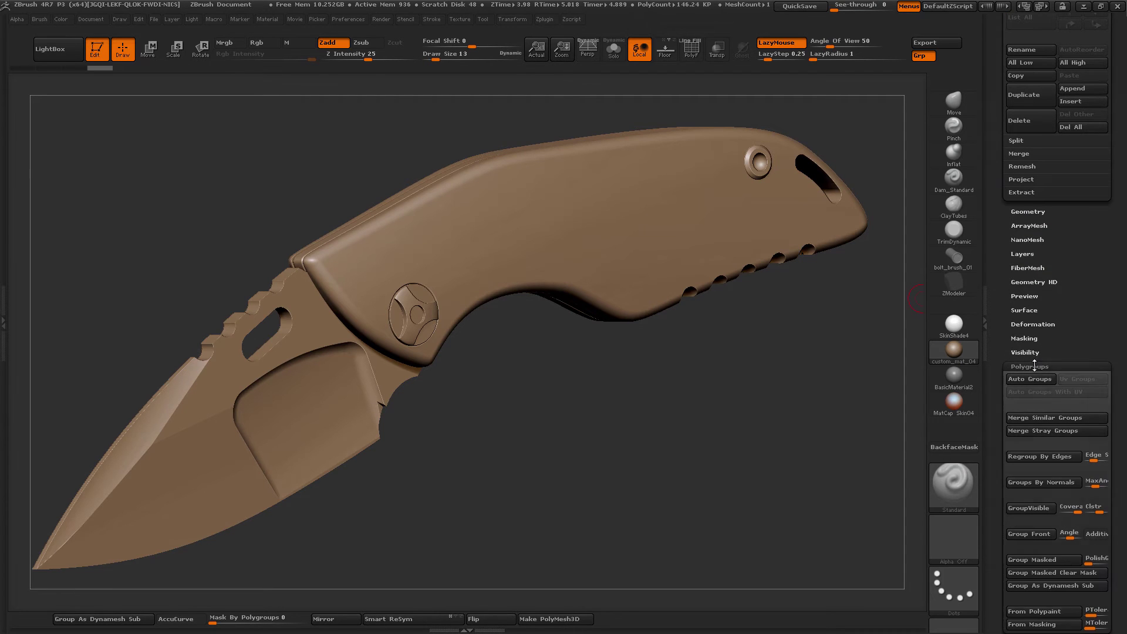
click(1026, 356)
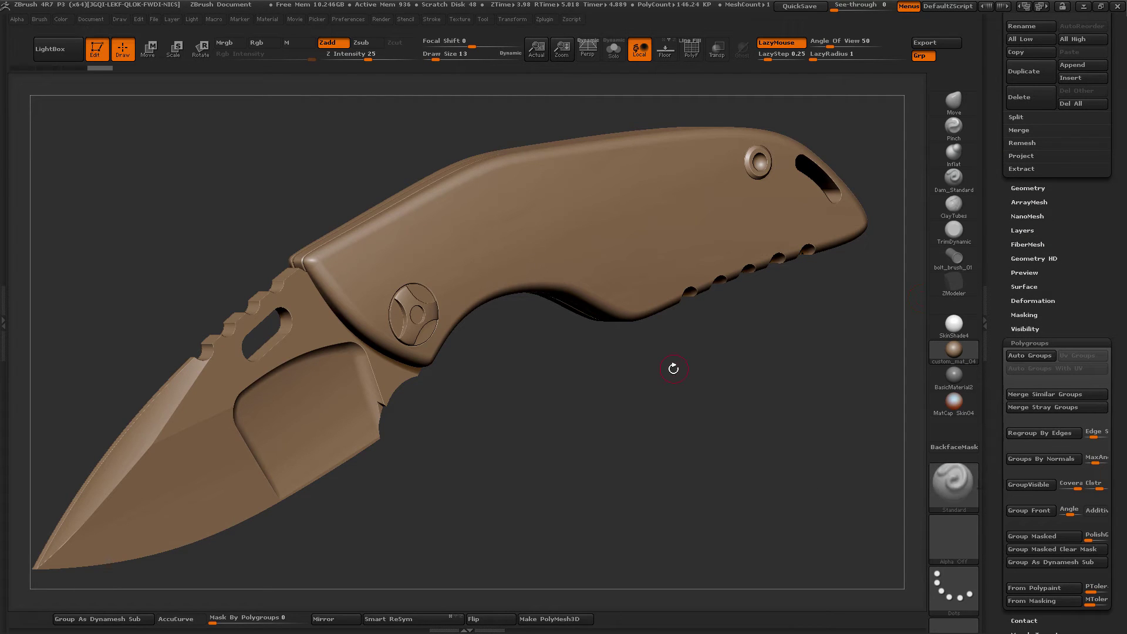
key(shift+f)
key(shift)
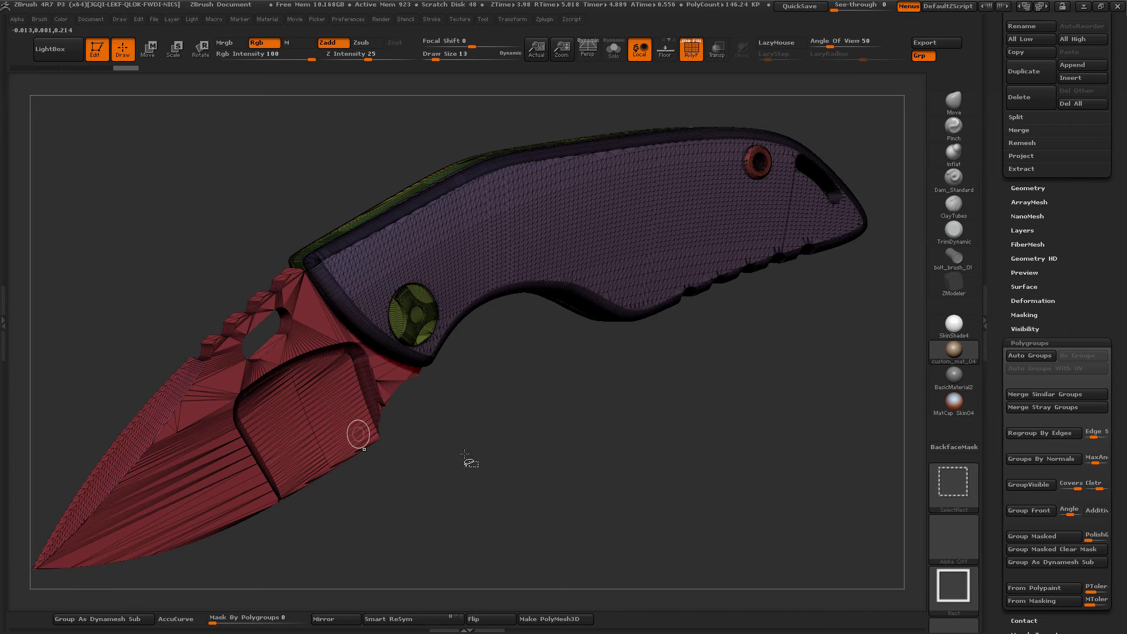
key(shift+f)
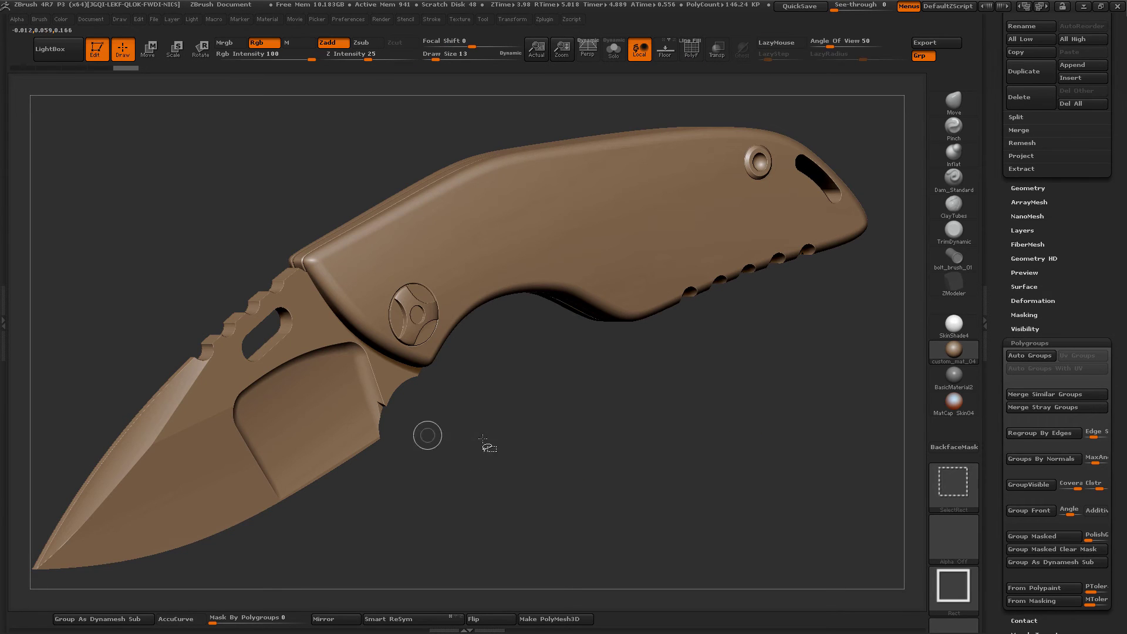
Split the knife mesh into separate subtools with Split To Parts, accepting that the operation cannot be undone.
key(f)
drag(1005, 198, 1005, 528)
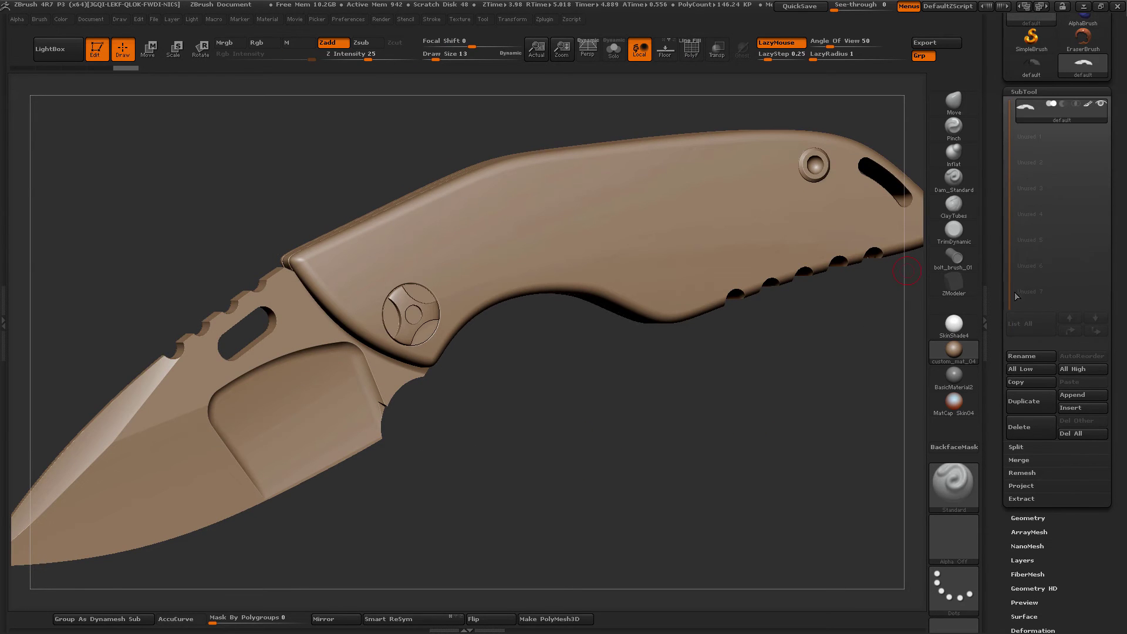
click(1016, 447)
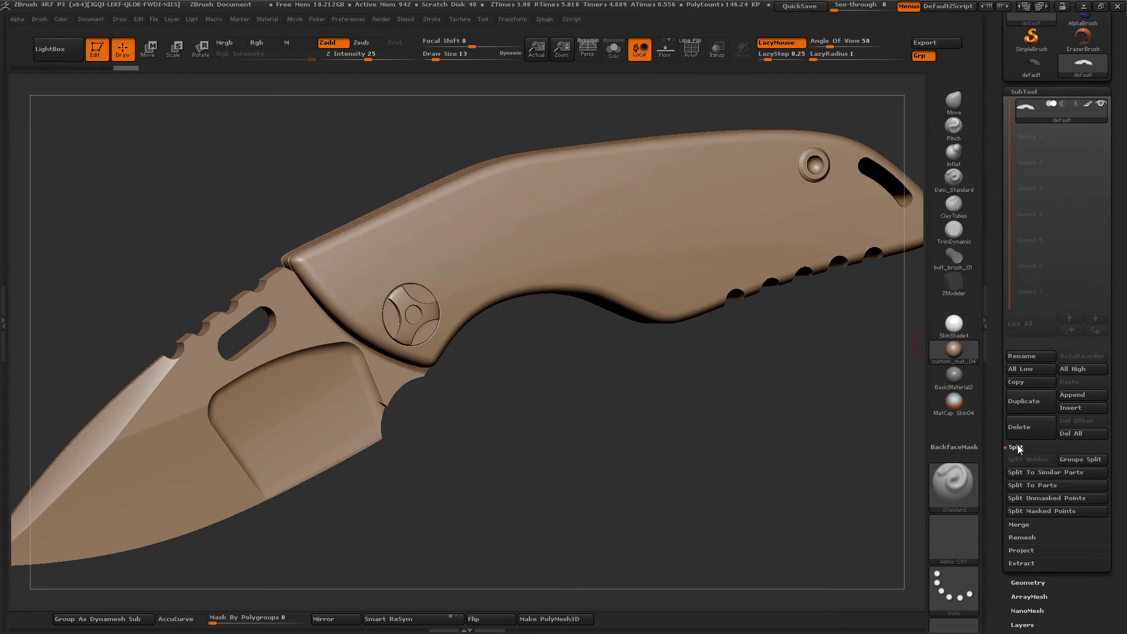
click(1044, 487)
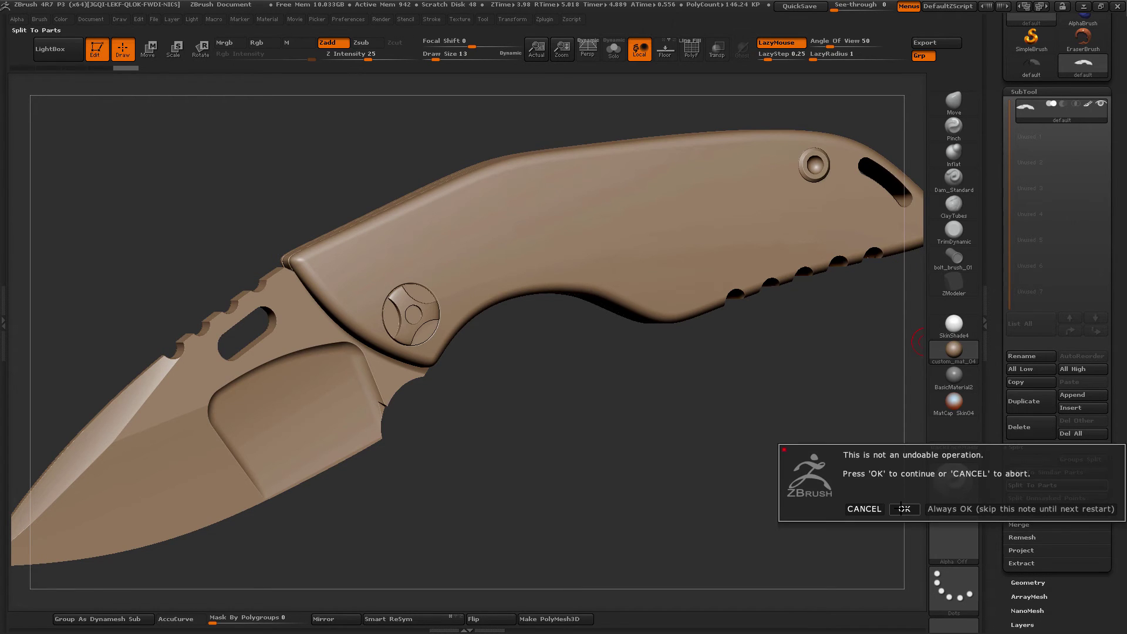
click(904, 508)
Select the blade subtool, isolate it briefly with Solo, and examine the complete knife from both sides.
alt+drag(615, 441, 652, 413)
alt+click(367, 395)
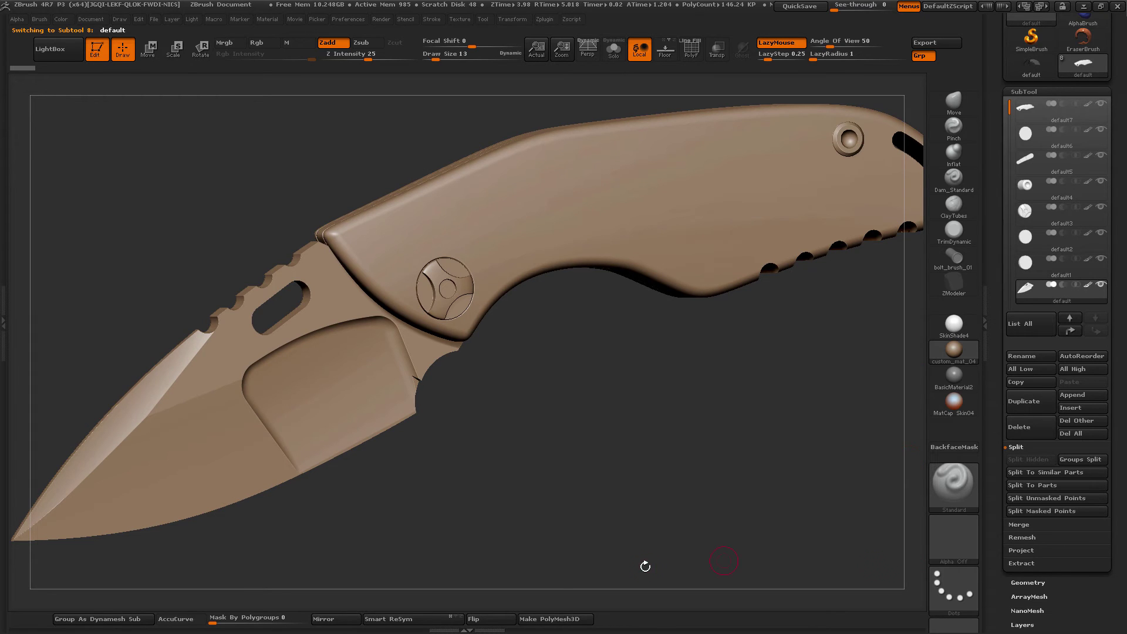
click(614, 49)
alt+drag(488, 196, 582, 190)
mouse_move(581, 190)
mouse_down()
mouse_move(587, 206)
mouse_move(567, 237)
mouse_move(582, 198)
mouse_up()
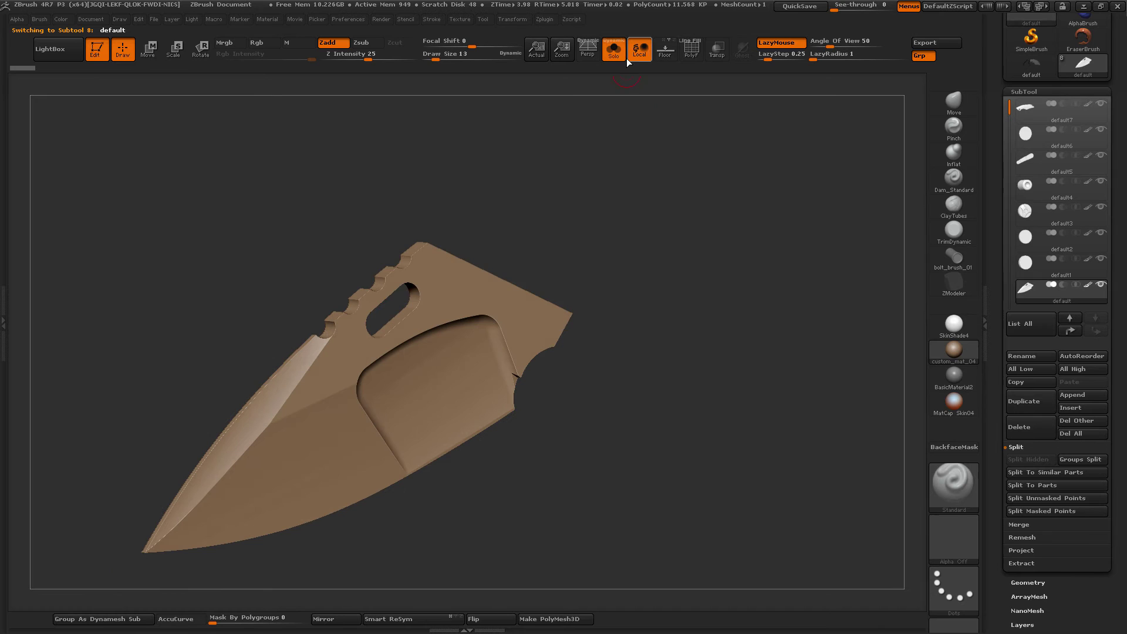
click(615, 51)
alt+drag(419, 153, 411, 106)
shift+drag(674, 330, 683, 323)
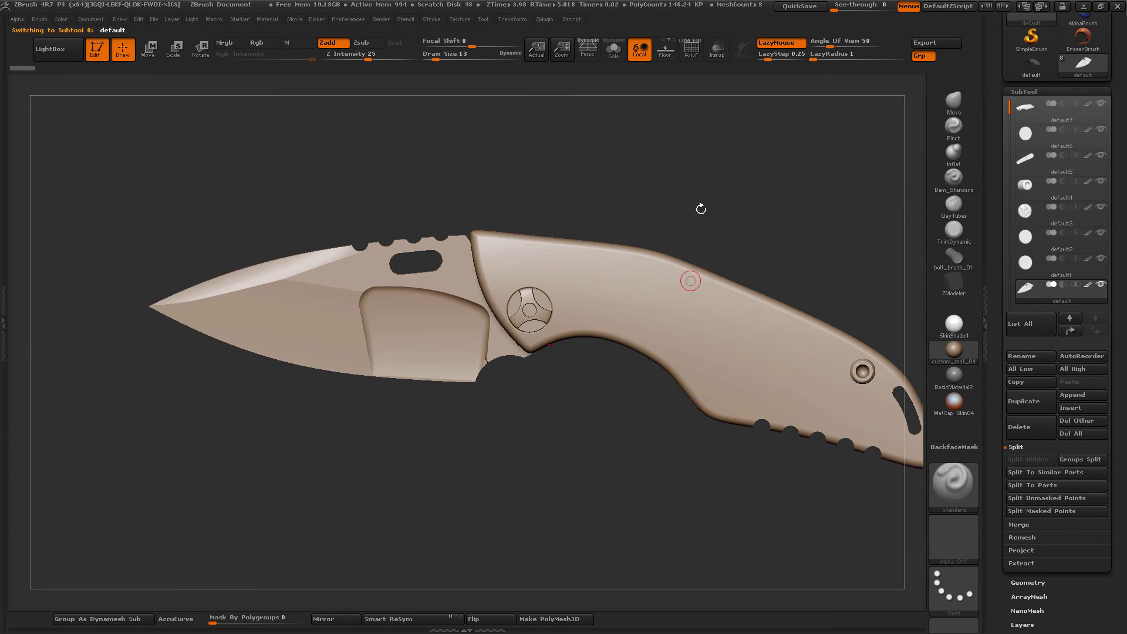
drag(703, 209, 864, 151)
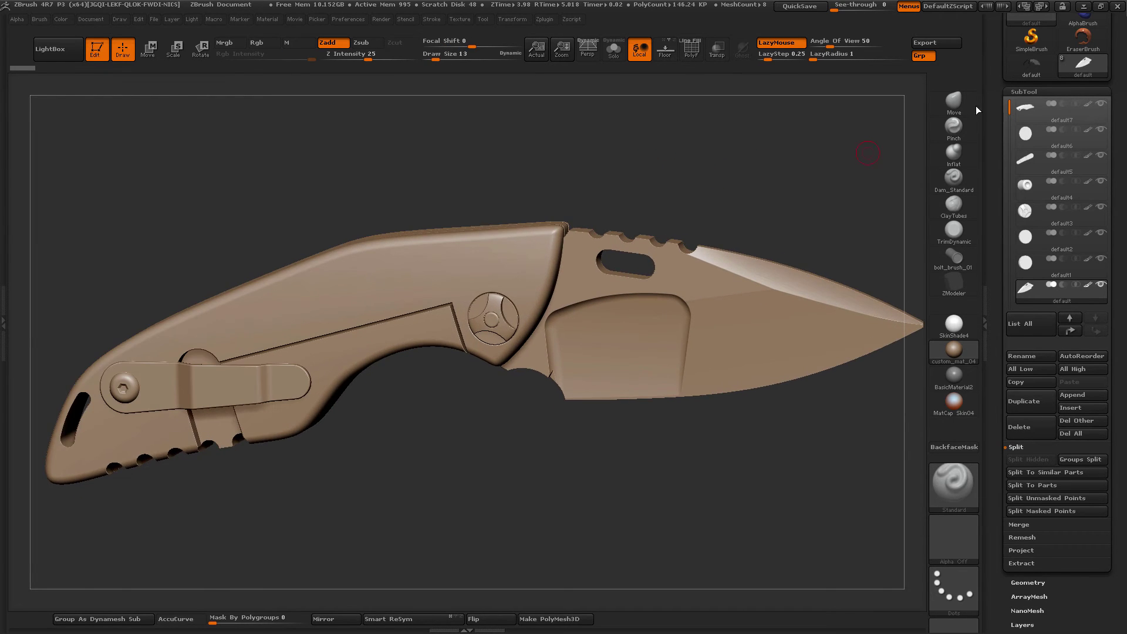
Switch to the PolyMesh3D star tool and import the knife_ND_02 STL file with the 3D Print Exporter plugin.
drag(1002, 76, 1002, 226)
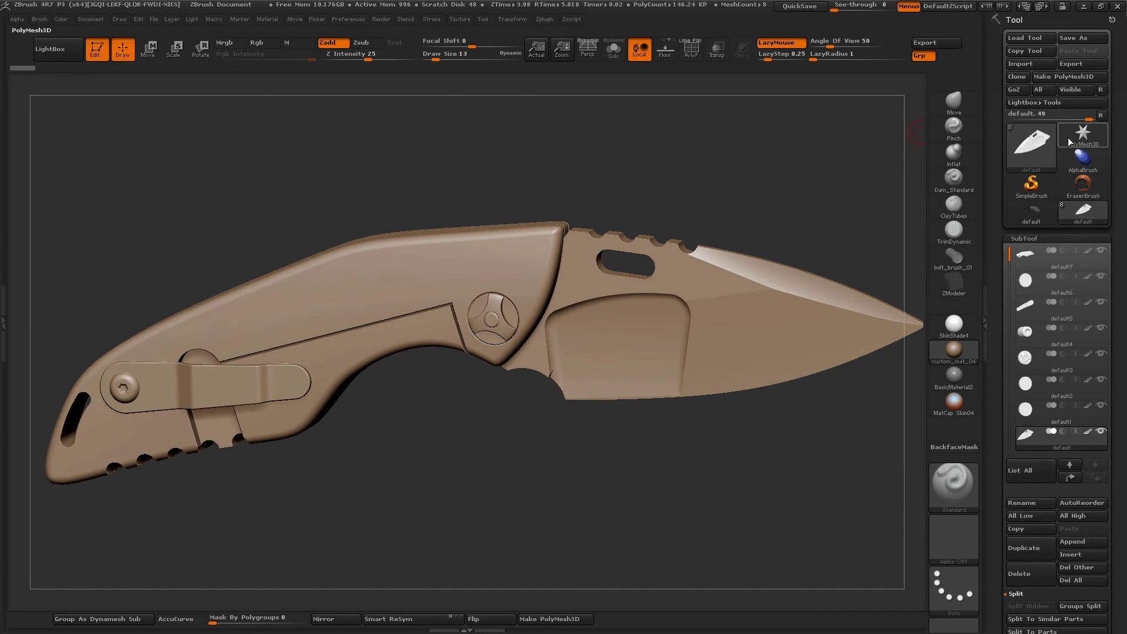
click(1074, 140)
drag(730, 176, 781, 147)
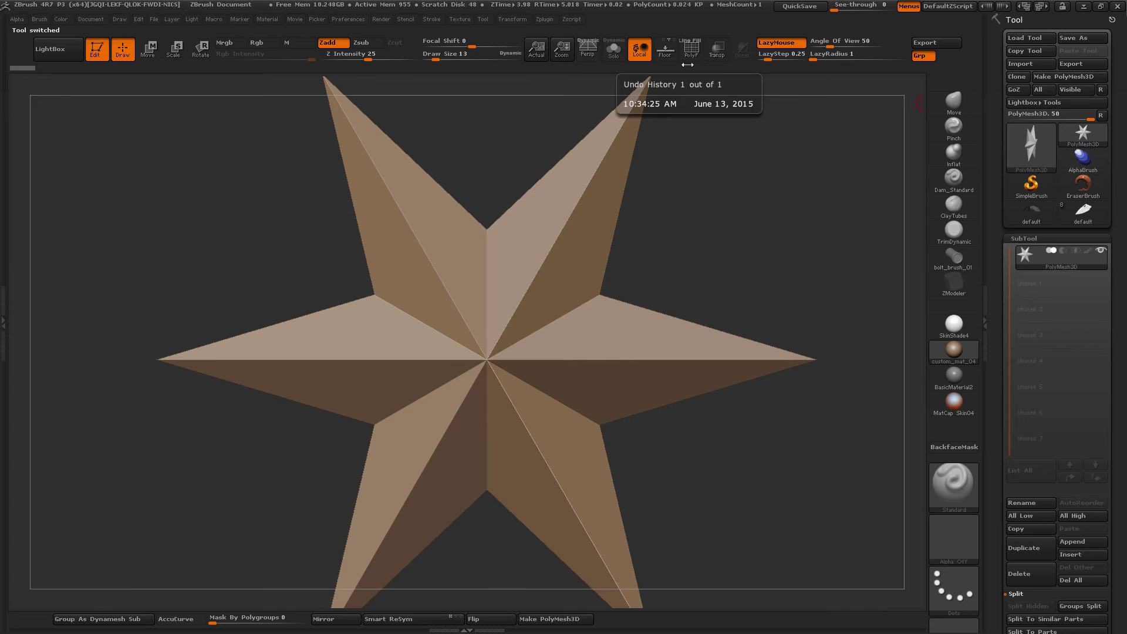
click(545, 18)
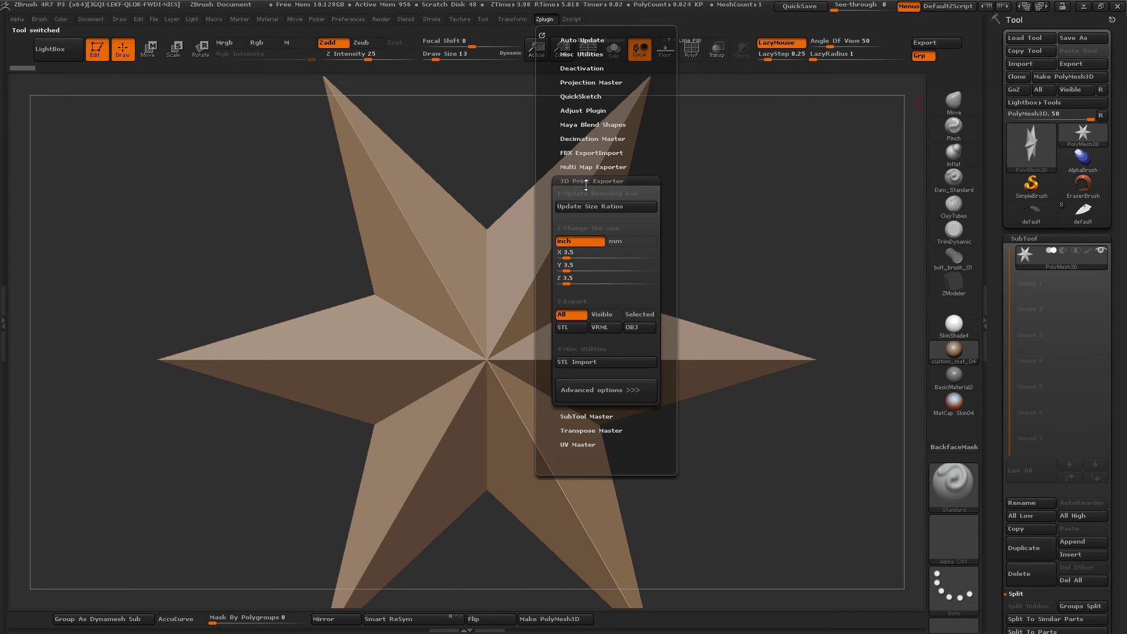
click(576, 361)
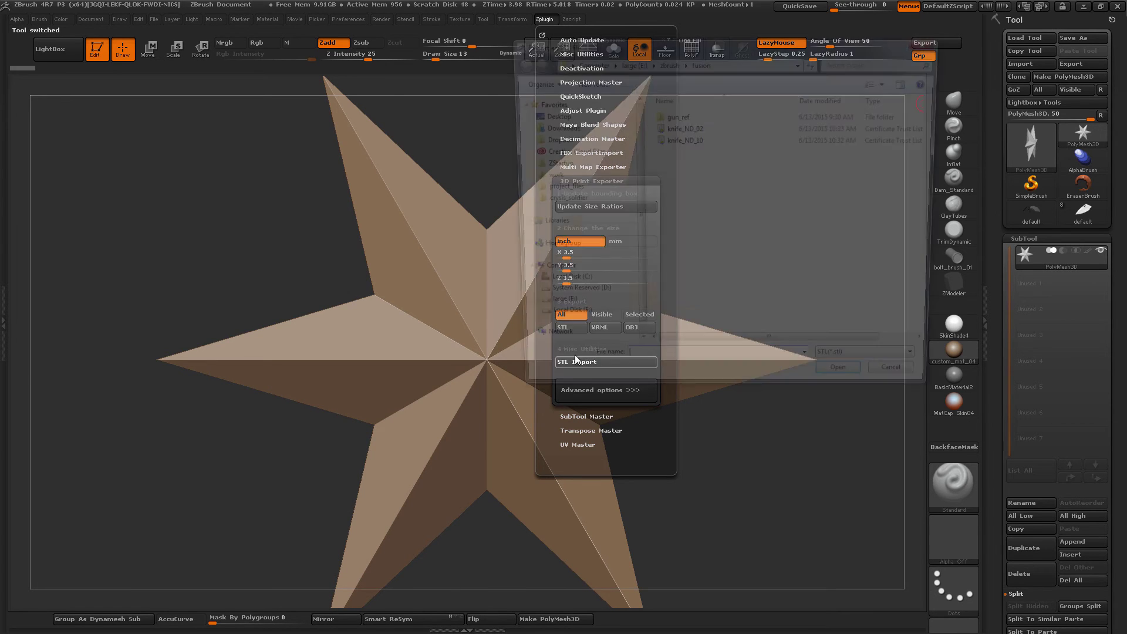
double_click(690, 128)
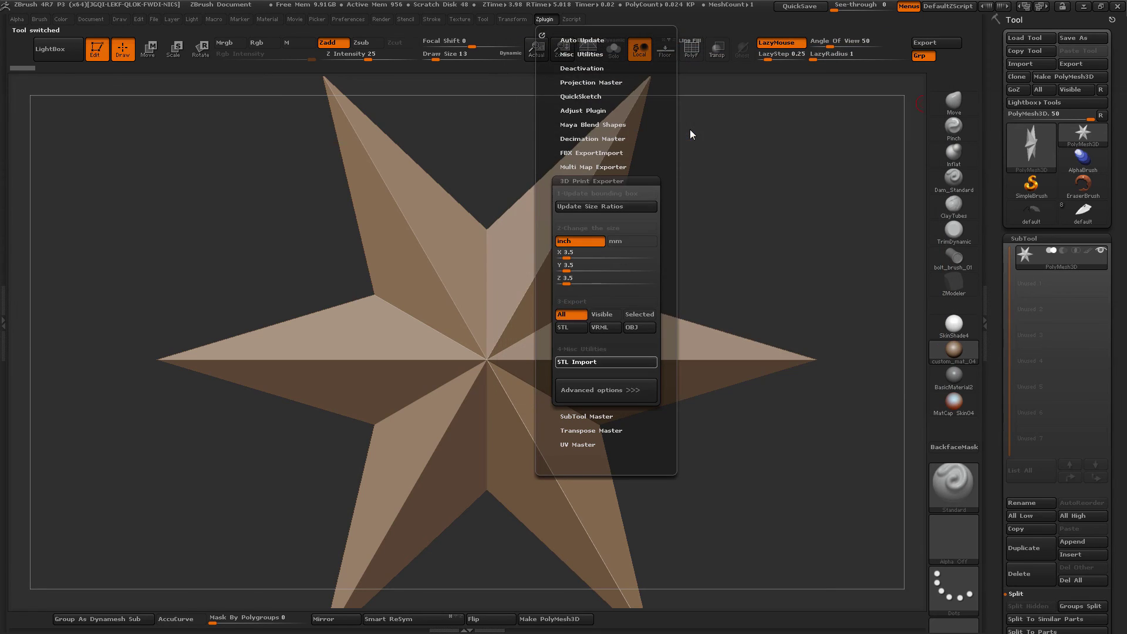
Fill the imported knife_ND_02 mesh with white, view it from both sides and check its polygon count.
drag(649, 319, 208, 81)
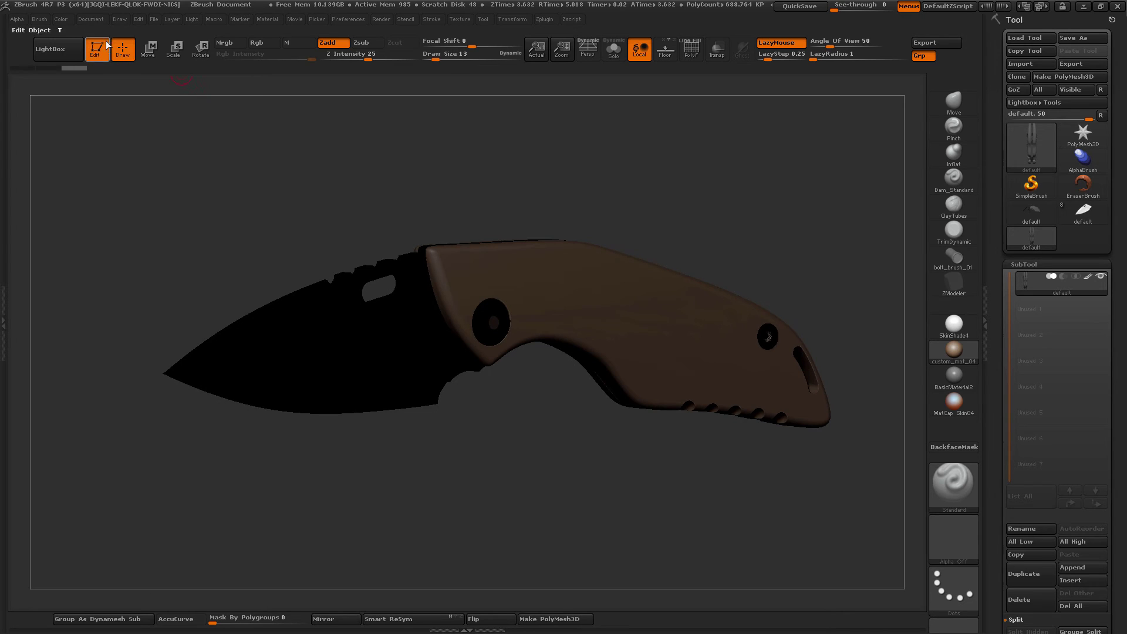
click(60, 20)
click(100, 255)
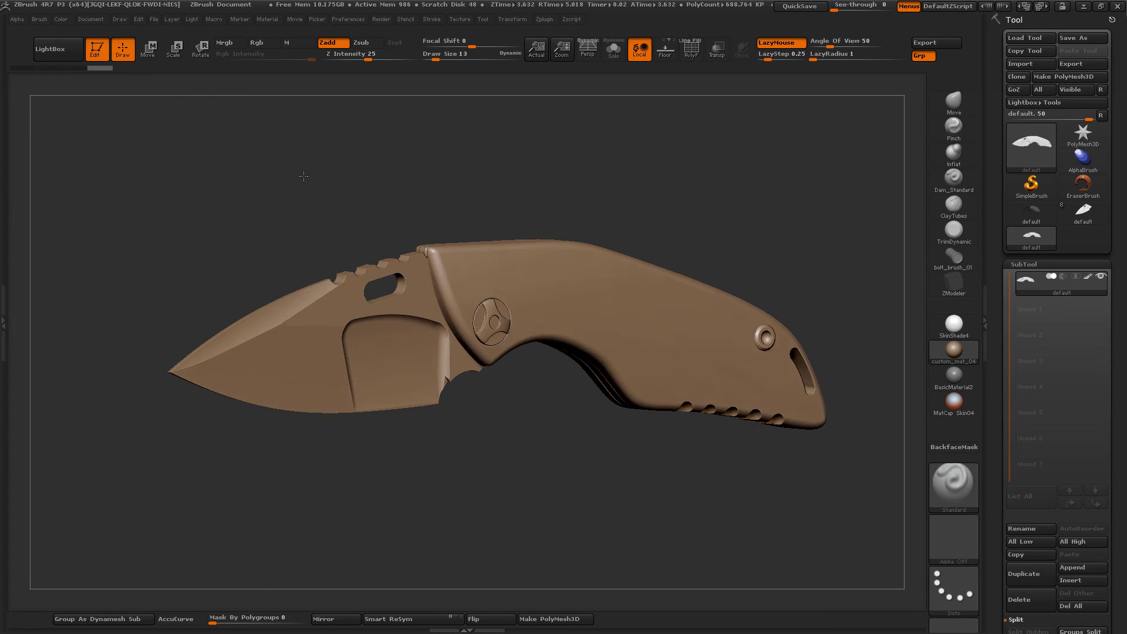
drag(282, 175, 380, 192)
mouse_move(605, 505)
mouse_down()
mouse_move(567, 461)
mouse_move(489, 491)
mouse_move(564, 506)
mouse_move(546, 452)
mouse_move(577, 474)
mouse_move(541, 464)
mouse_move(573, 470)
mouse_up()
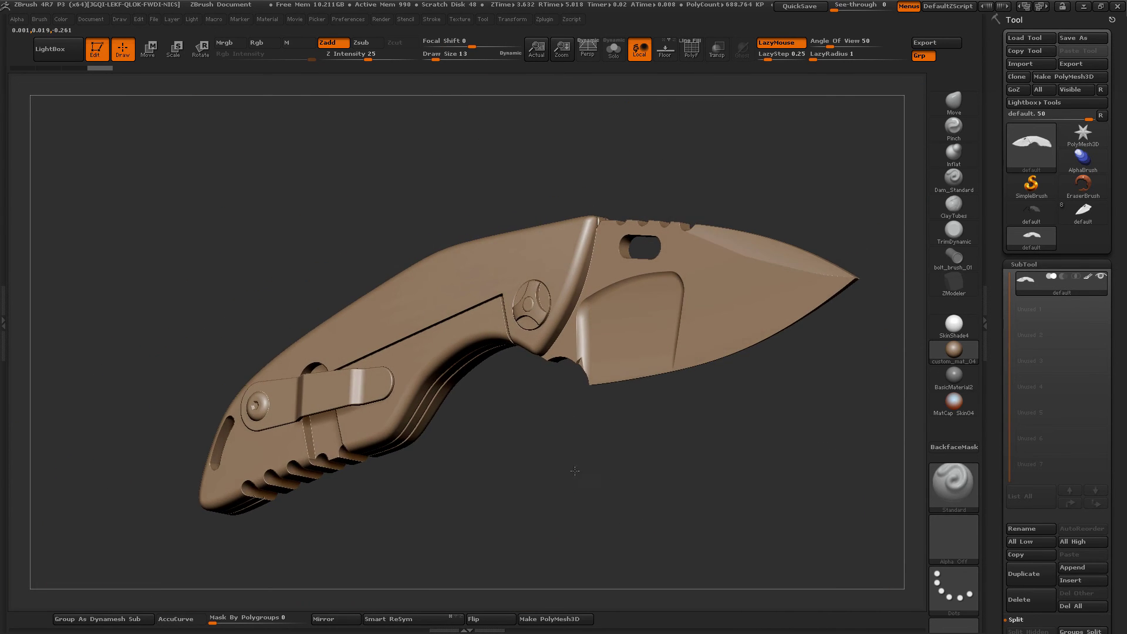
key(f)
mouse_move(1034, 283)
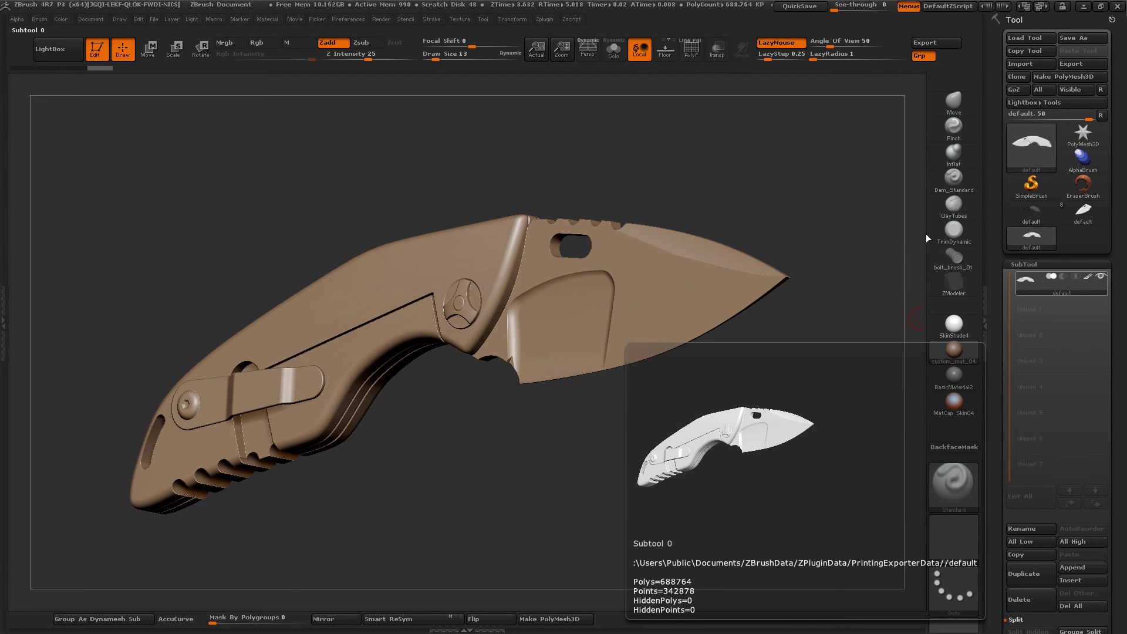
Return to the PolyMesh3D star, import the knife_ND_10 STL file again and check its polygon count.
click(1081, 136)
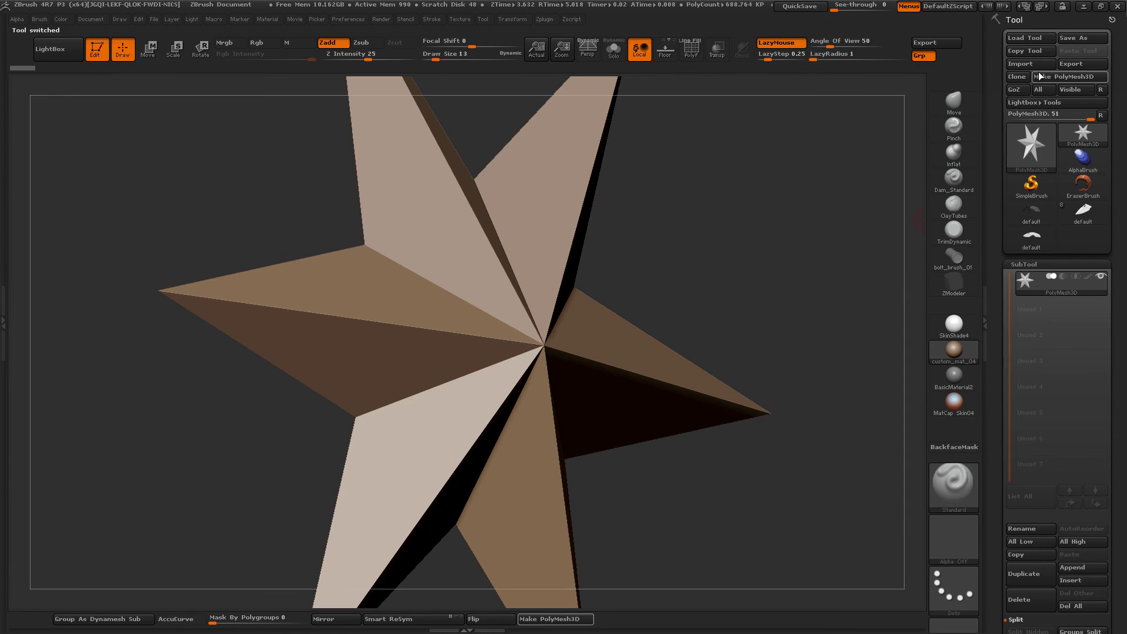
click(544, 19)
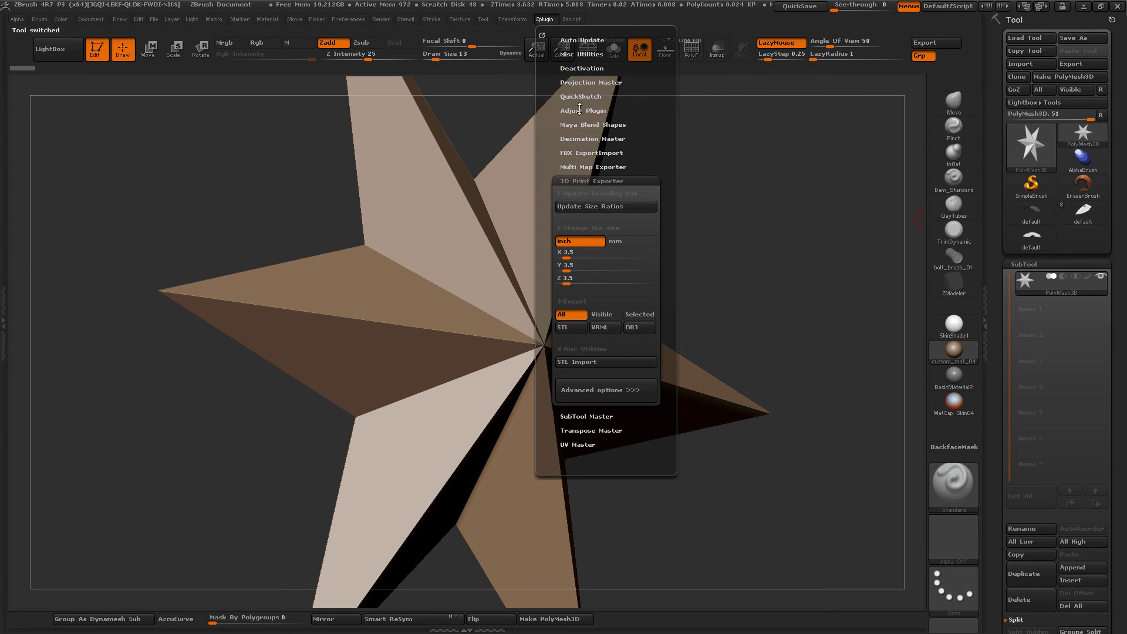
click(581, 362)
double_click(675, 141)
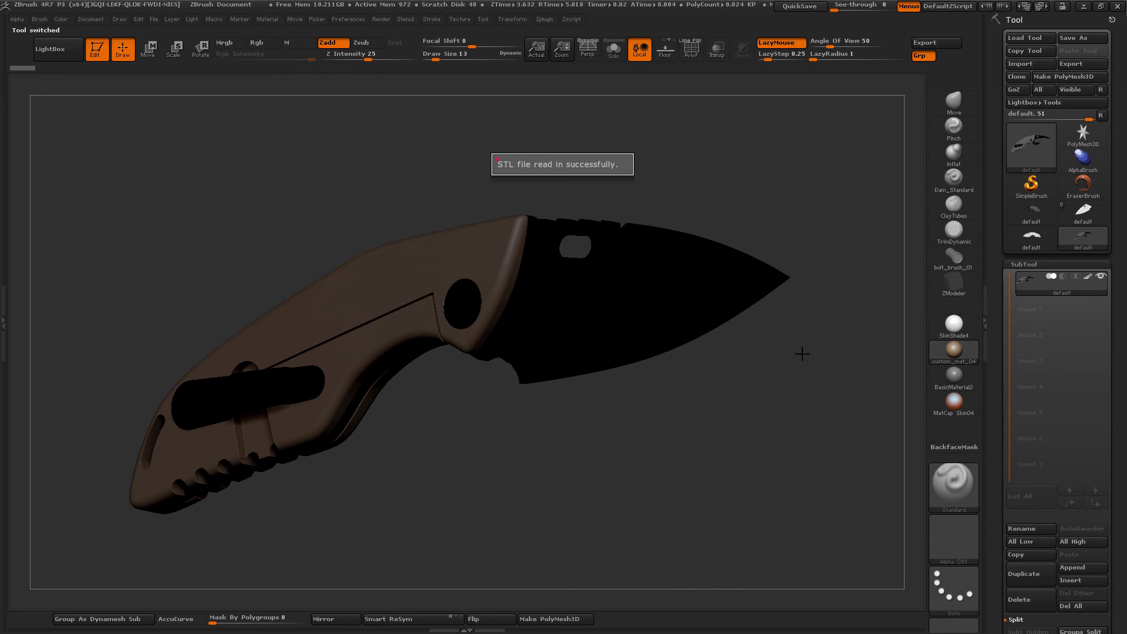
mouse_move(1025, 283)
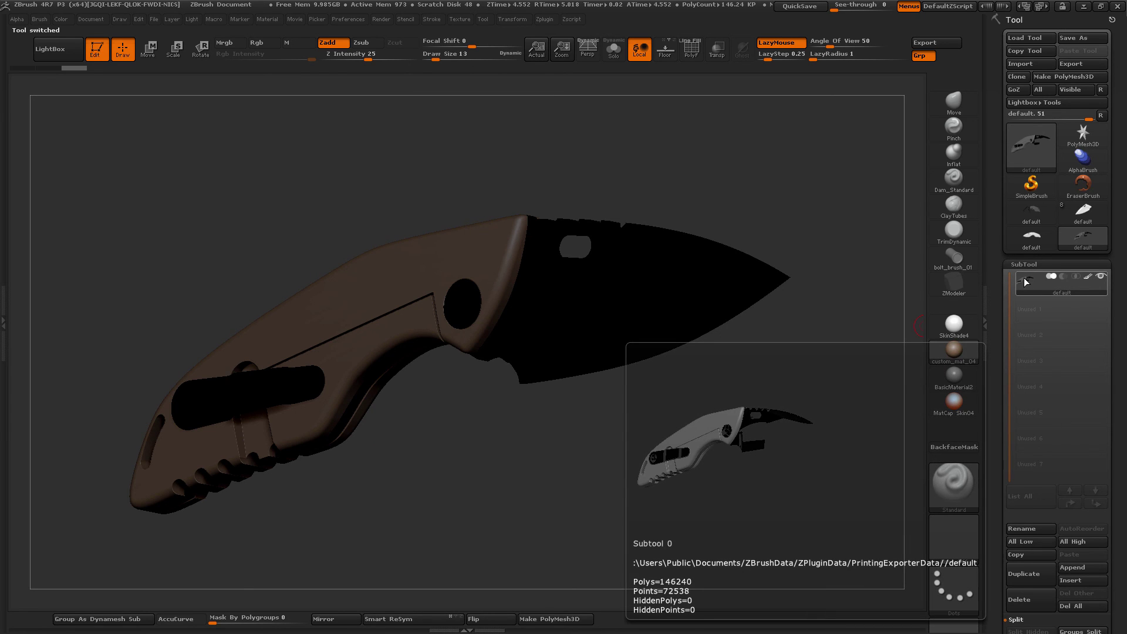
Frame the re-imported knife and briefly display its polyframe to inspect the topology.
drag(619, 428, 613, 438)
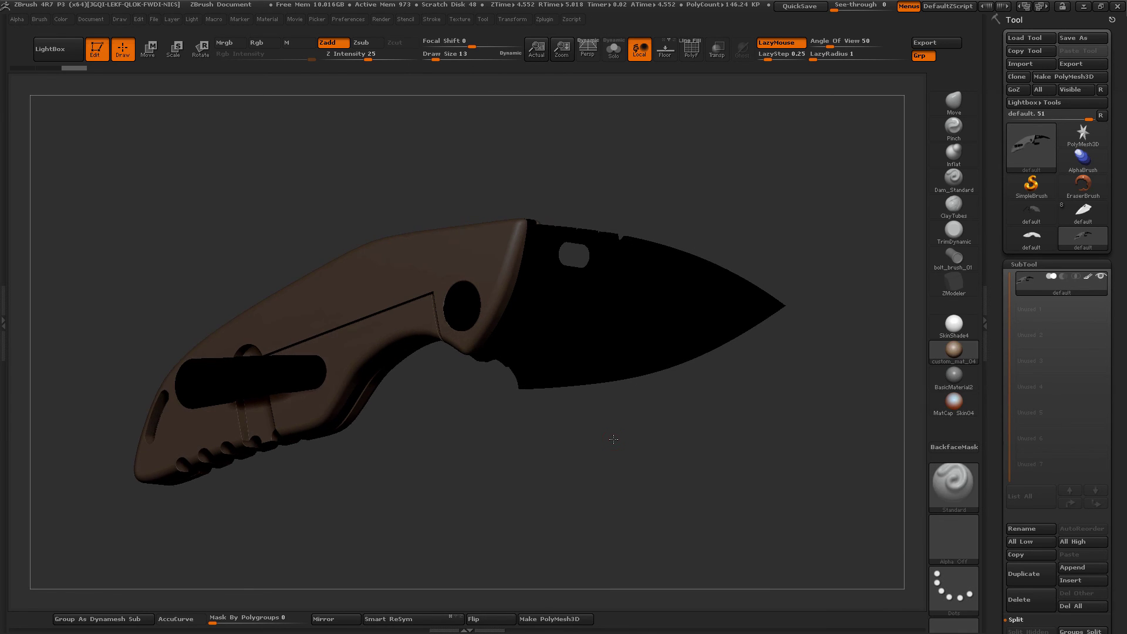
key(shift+f)
key(f)
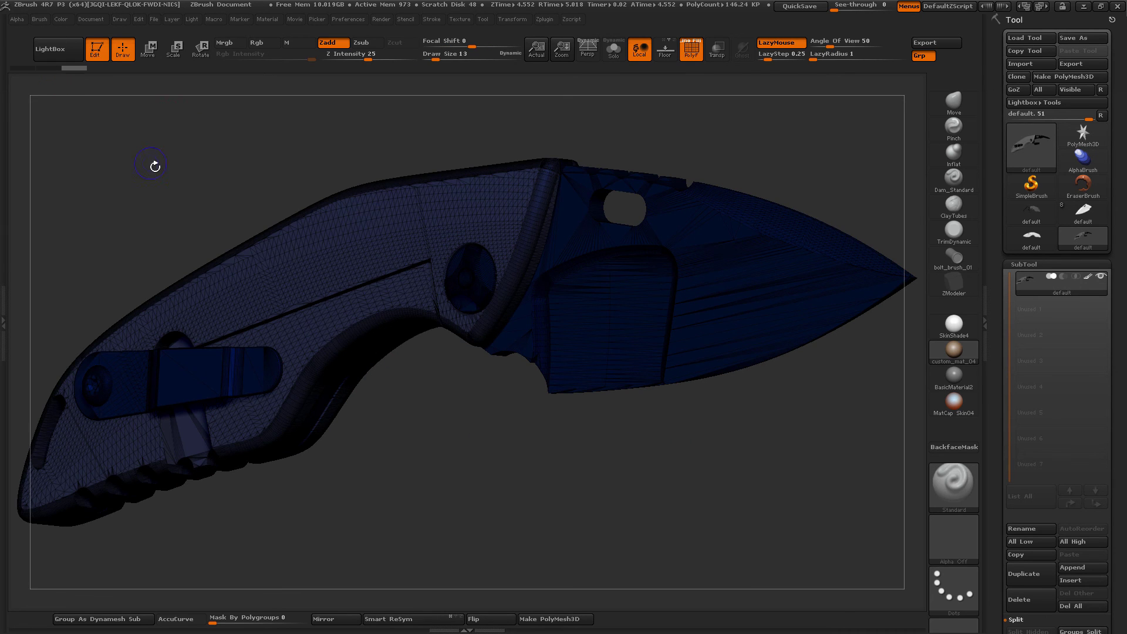
key(shift+f)
Fill the re-imported knife with white and view its surface from the side without the clip.
alt+drag(234, 176, 170, 102)
click(64, 19)
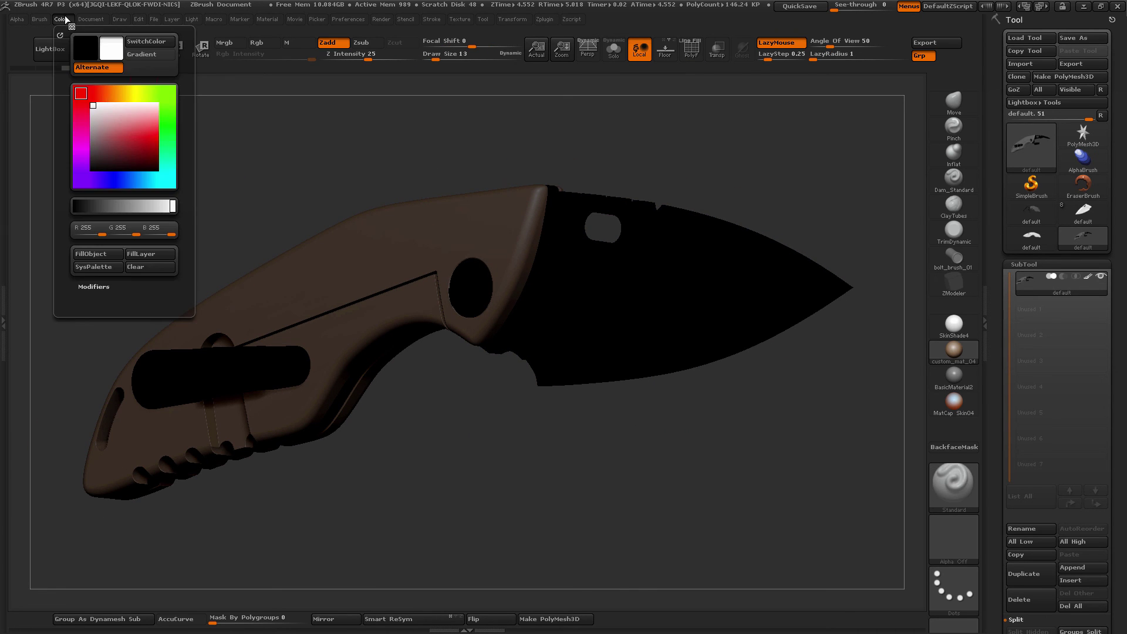
click(96, 257)
drag(308, 162, 687, 201)
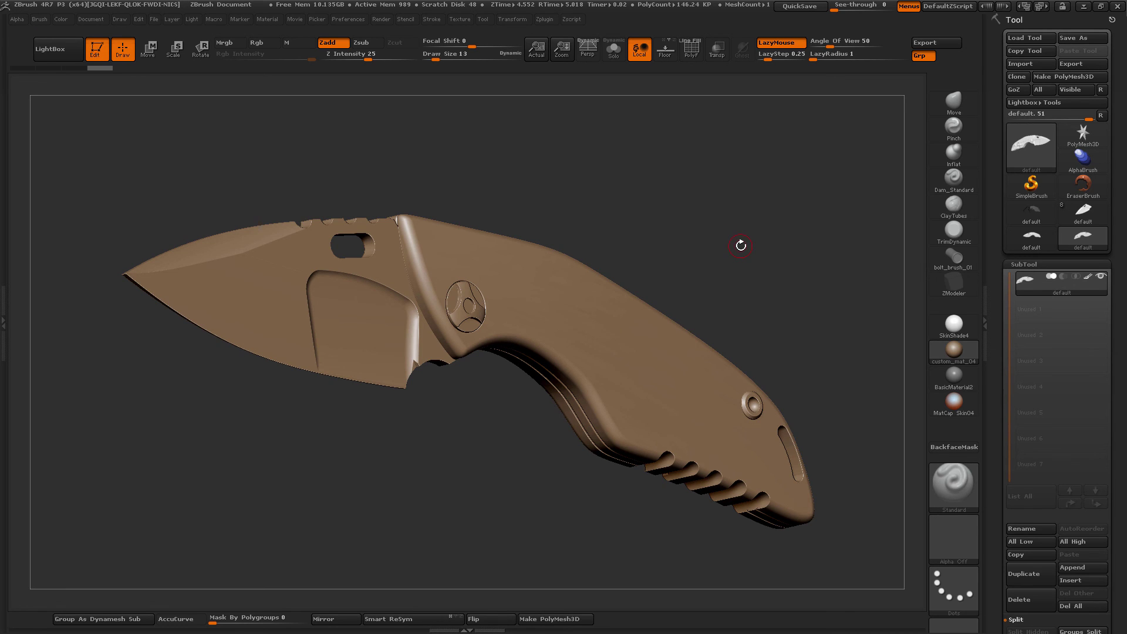
drag(741, 246, 711, 229)
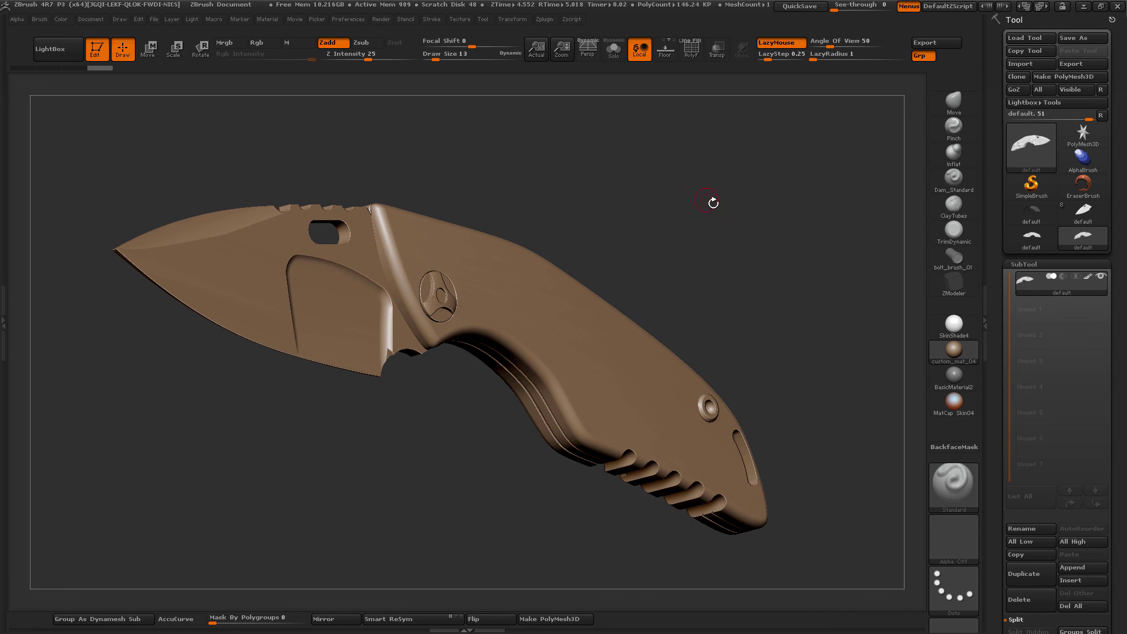